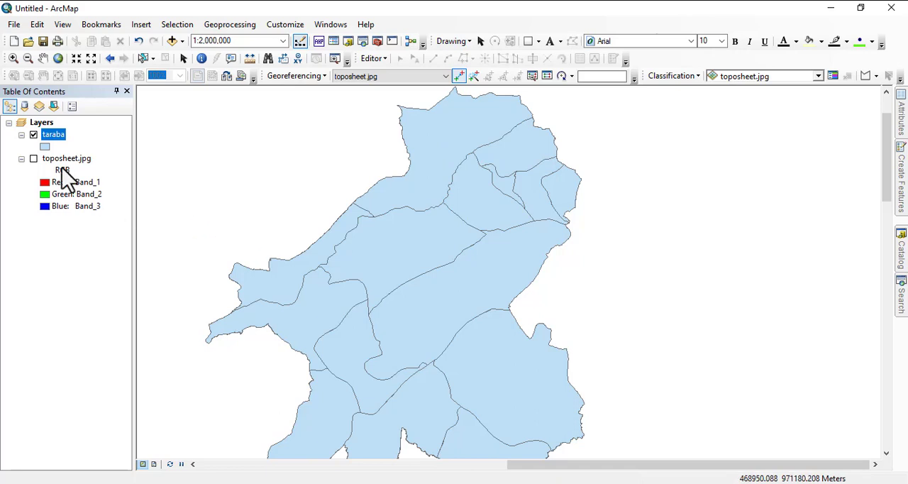
# - Hide the taraba layer and display the whole toposheet.jpg scan in the map view
pyautogui.click(34, 135)
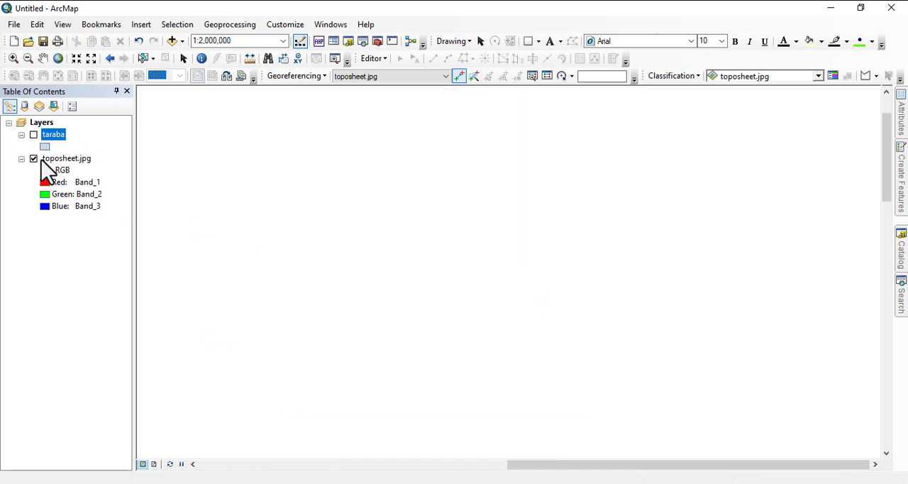
pyautogui.rightClick(56, 159)
pyautogui.click(102, 230)
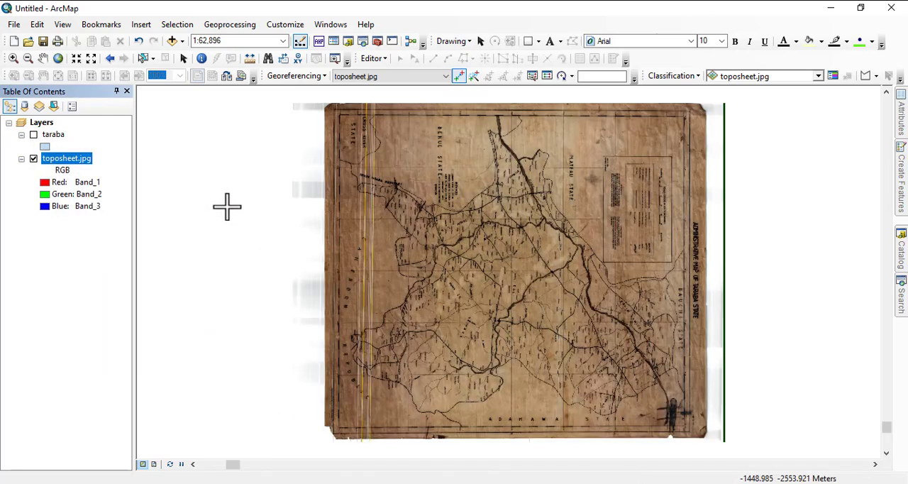
pyautogui.scroll(5, 673, 259)
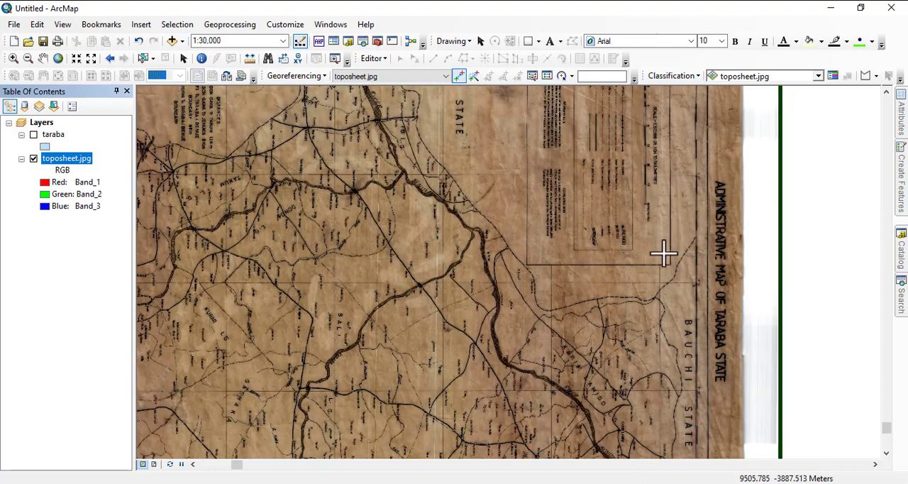
pyautogui.scroll(-4, 655, 215)
pyautogui.scroll(-1, 520, 184)
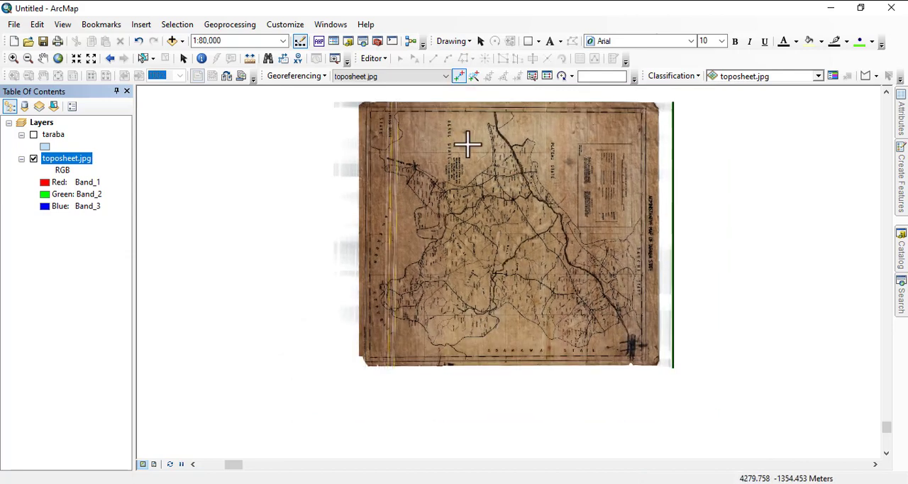
# - Review the georeferencing link table, close it, and compare the extents of the taraba and toposheet.jpg layers
pyautogui.click(547, 76)
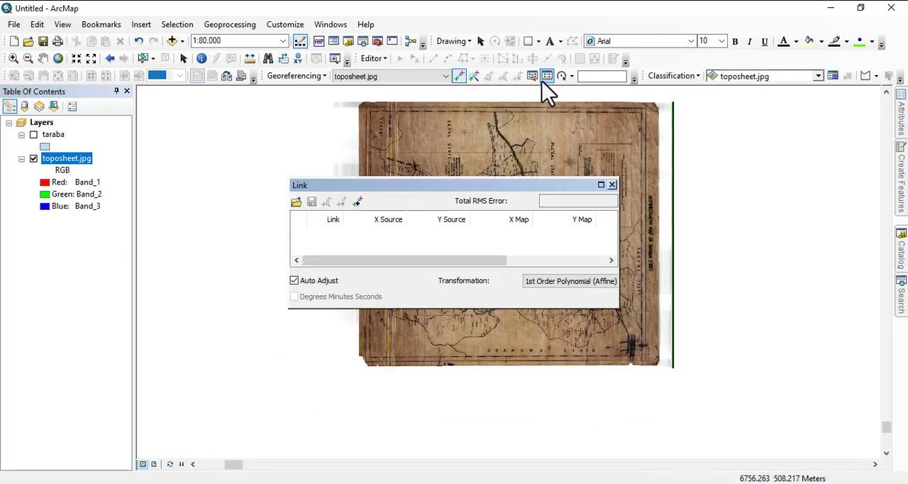
pyautogui.click(612, 185)
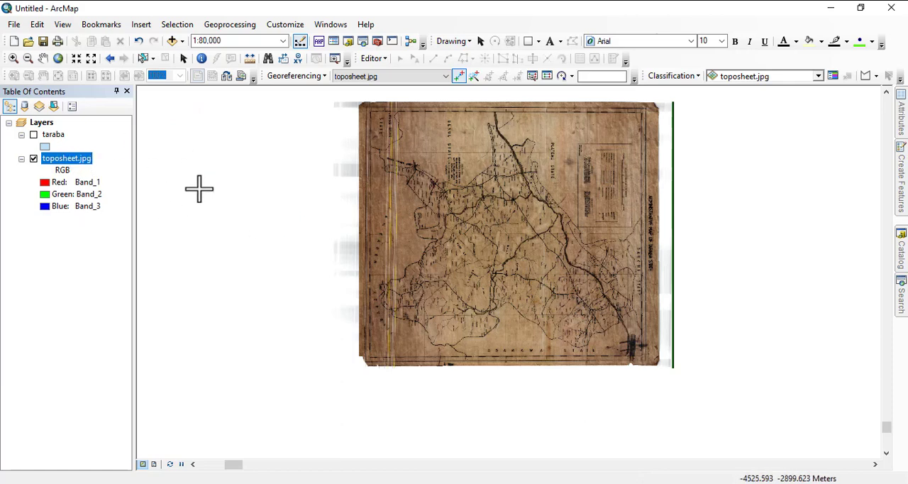
pyautogui.rightClick(54, 136)
pyautogui.click(99, 207)
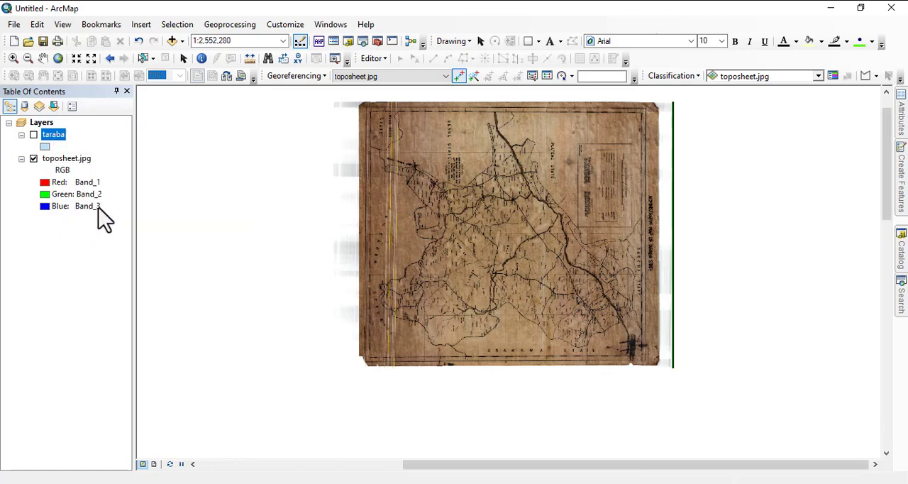
pyautogui.rightClick(69, 159)
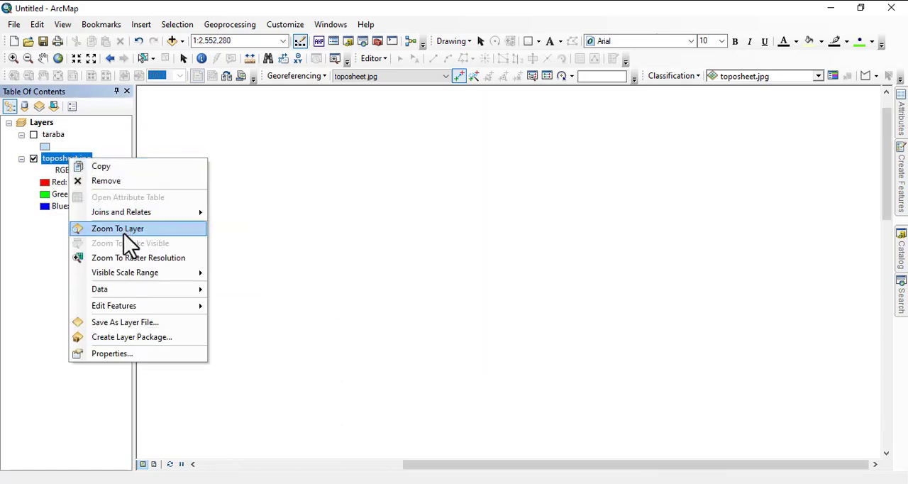
pyautogui.click(121, 229)
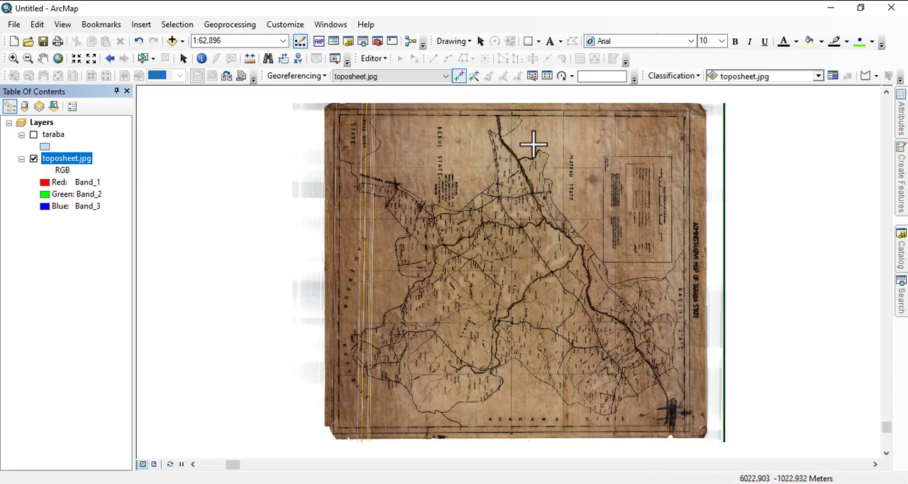
# - Choose toposheet.jpg as the target layer for georeferencing
pyautogui.scroll(3, 566, 152)
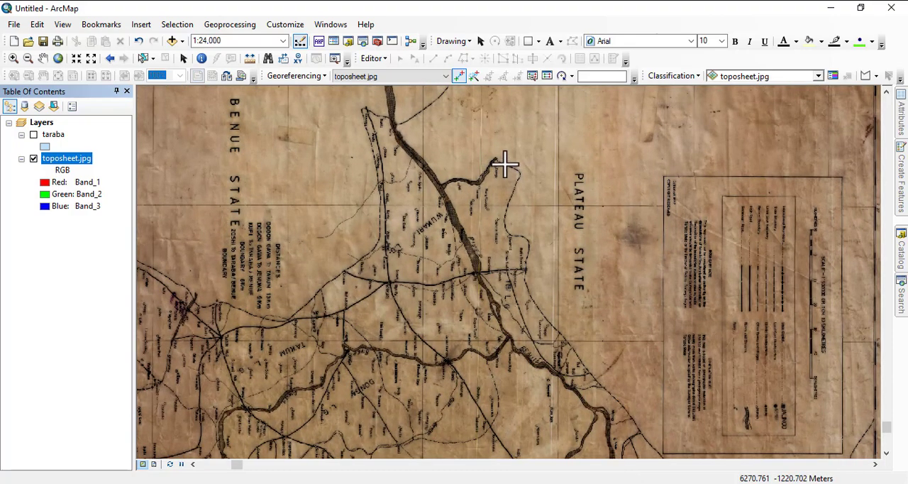
pyautogui.scroll(2, 504, 163)
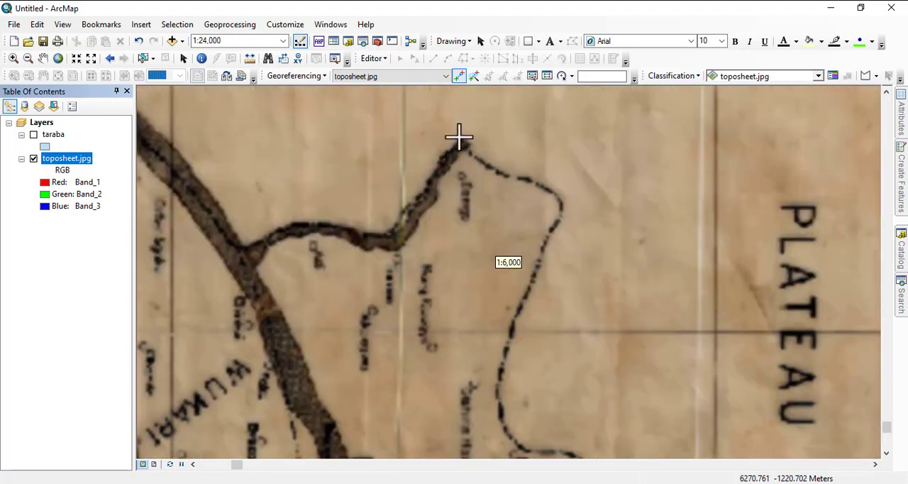
pyautogui.scroll(2, 458, 138)
pyautogui.click(376, 78)
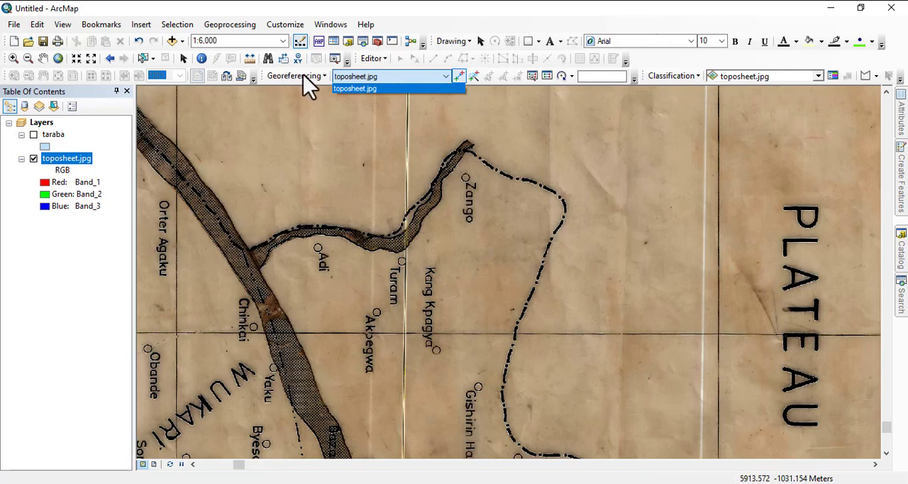
pyautogui.click(490, 25)
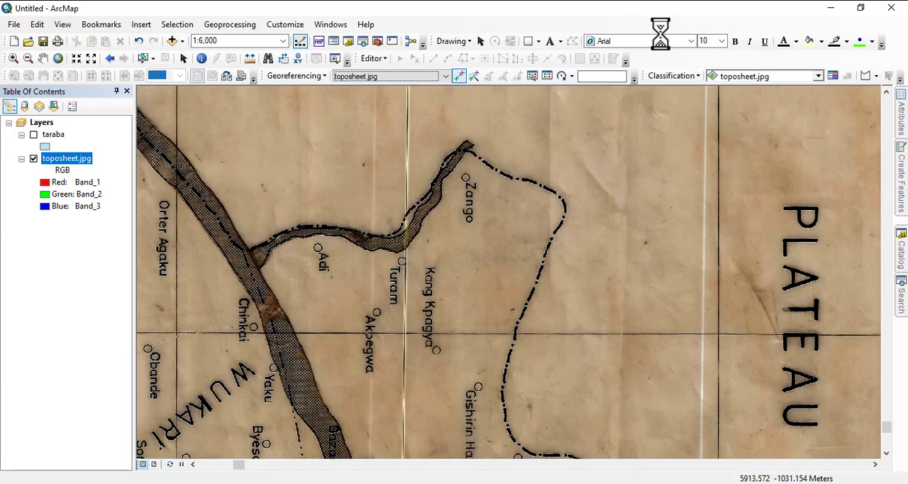
pyautogui.rightClick(489, 32)
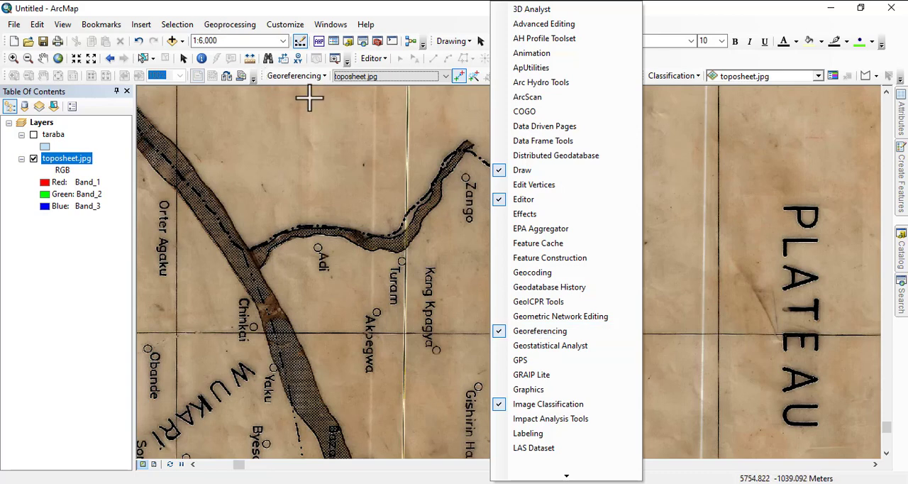
pyautogui.click(443, 29)
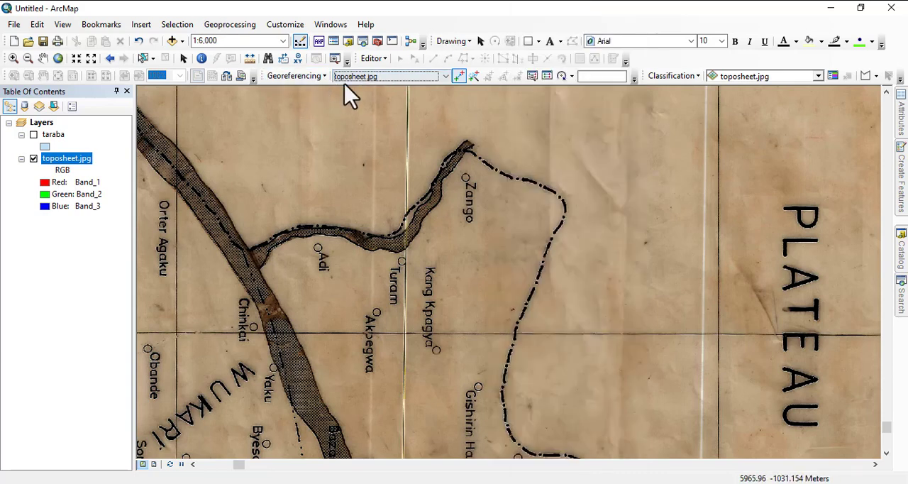
pyautogui.click(397, 78)
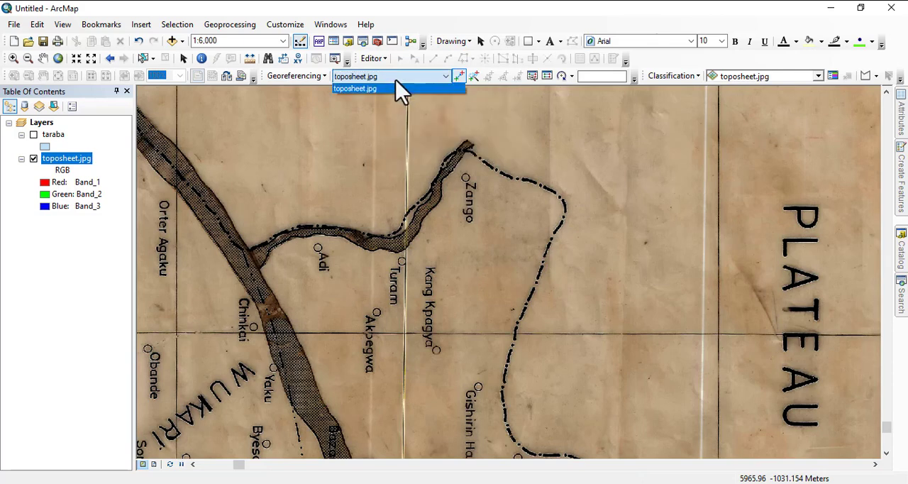
pyautogui.click(387, 90)
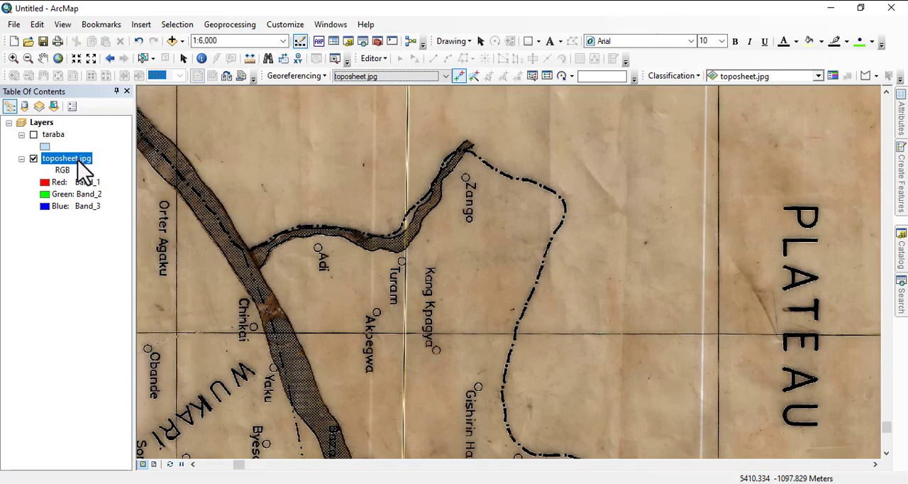
pyautogui.click(401, 74)
pyautogui.click(397, 77)
pyautogui.click(365, 79)
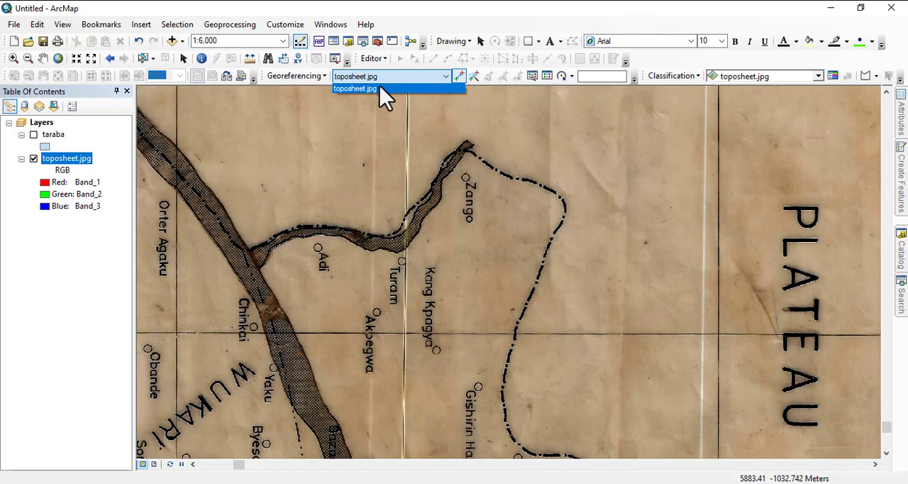
pyautogui.click(369, 89)
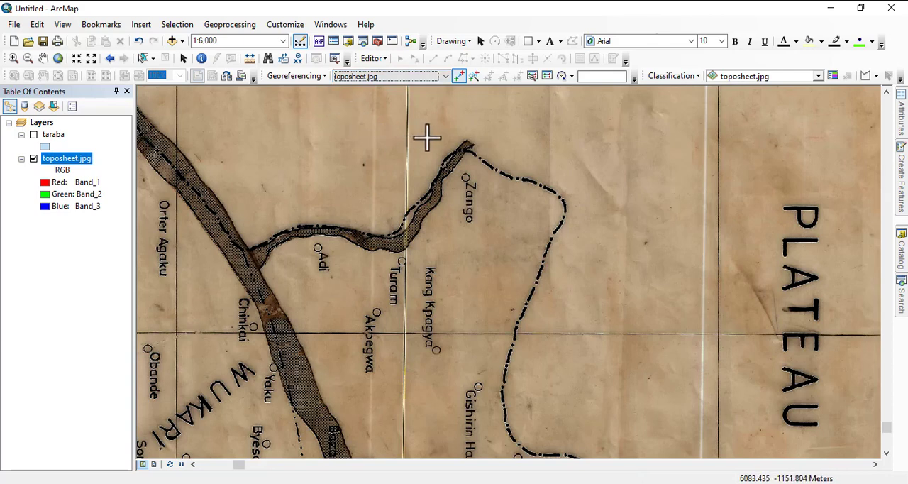
# - Link the boundary tip beside Zango on the toposheet to the matching point on the taraba layer's western edge as the first control point
pyautogui.click(462, 150)
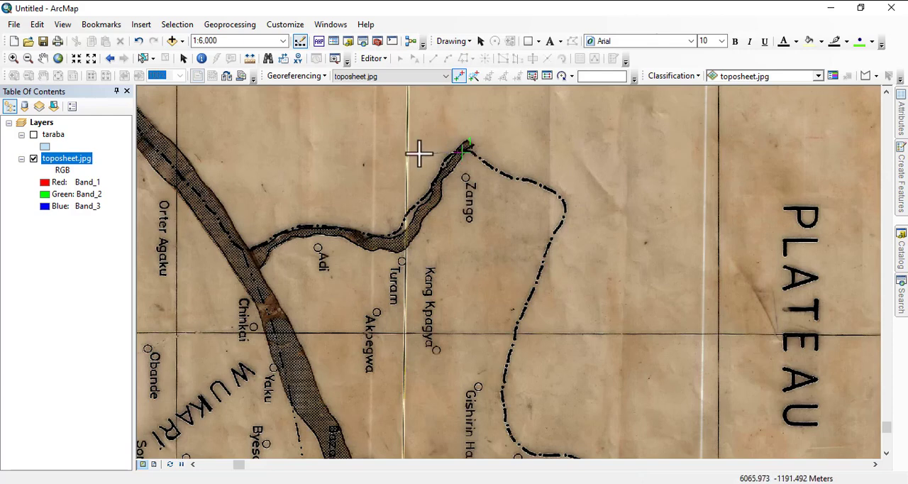
pyautogui.click(33, 135)
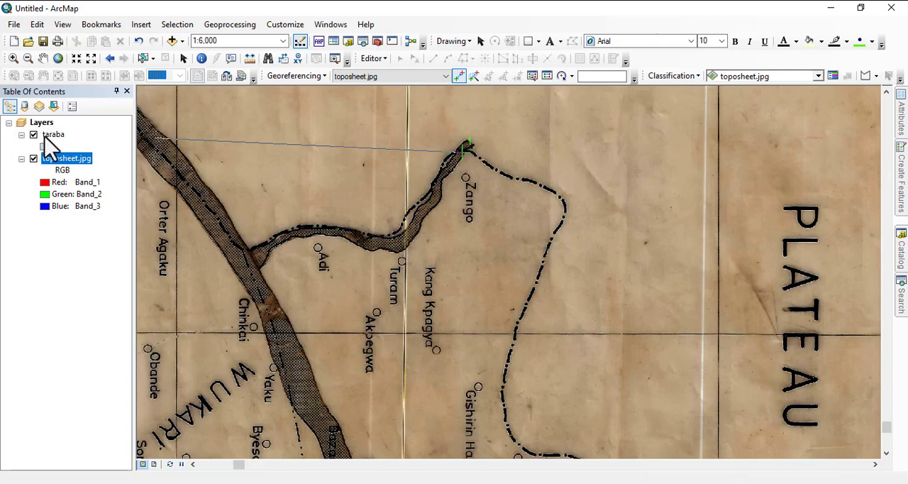
pyautogui.rightClick(47, 136)
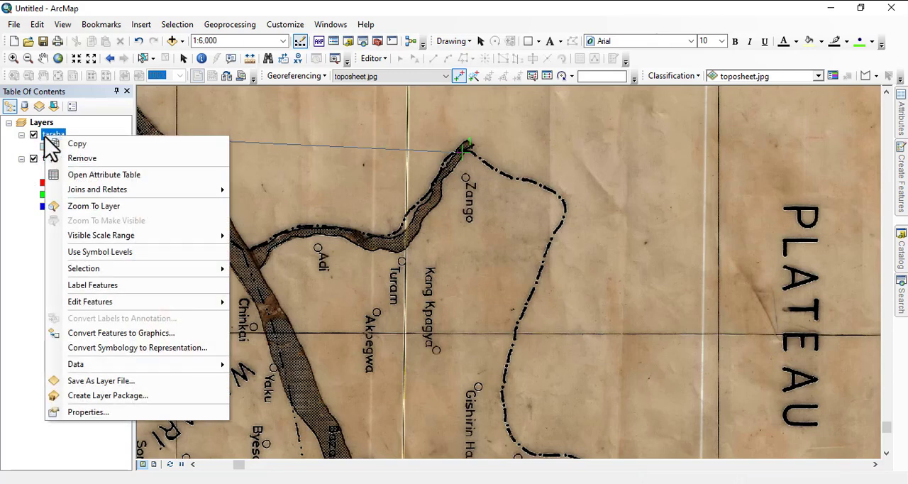
pyautogui.click(89, 208)
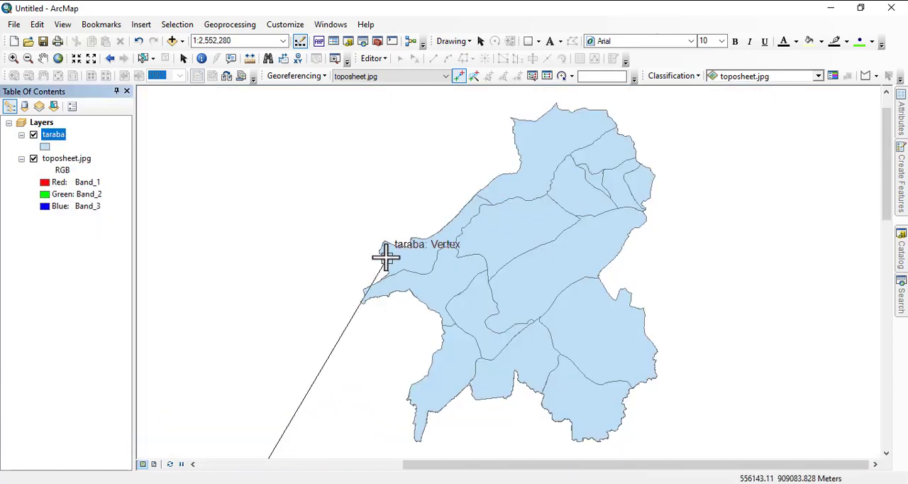
pyautogui.scroll(-6, 386, 259)
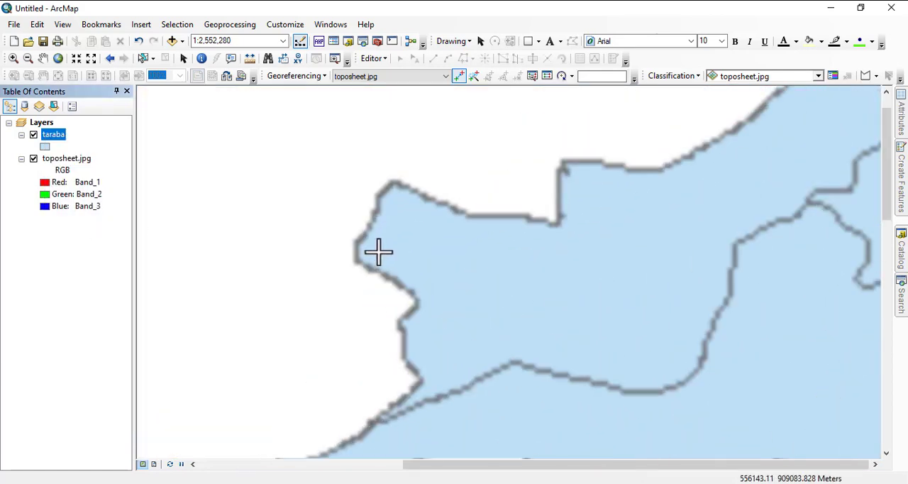
pyautogui.scroll(-3, 378, 251)
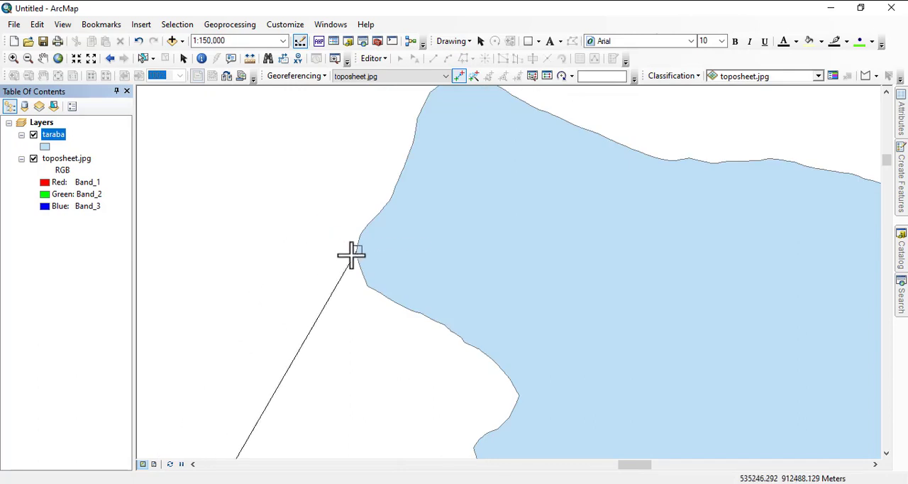
pyautogui.click(357, 260)
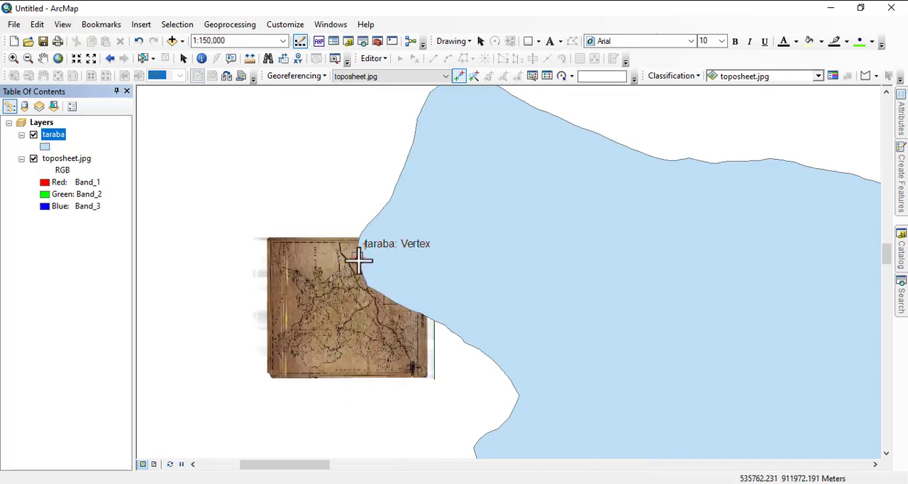
# - Hide the taraba layer and mark the second control point's source at the boundary junction near the Bauchi State label on the toposheet
pyautogui.click(33, 135)
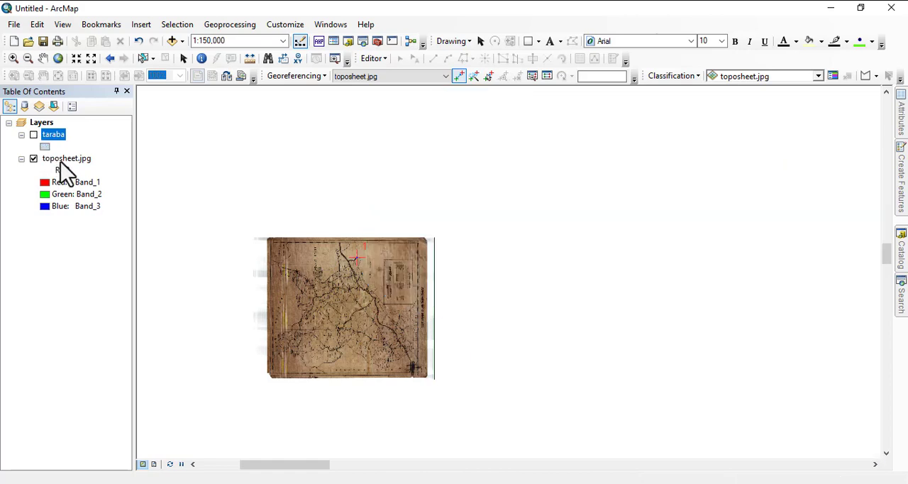
pyautogui.rightClick(63, 159)
pyautogui.click(110, 231)
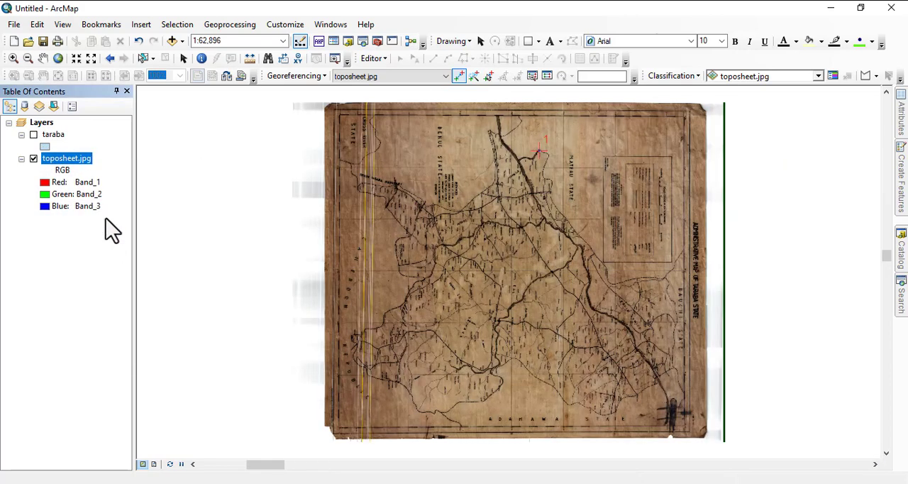
pyautogui.scroll(5, 684, 239)
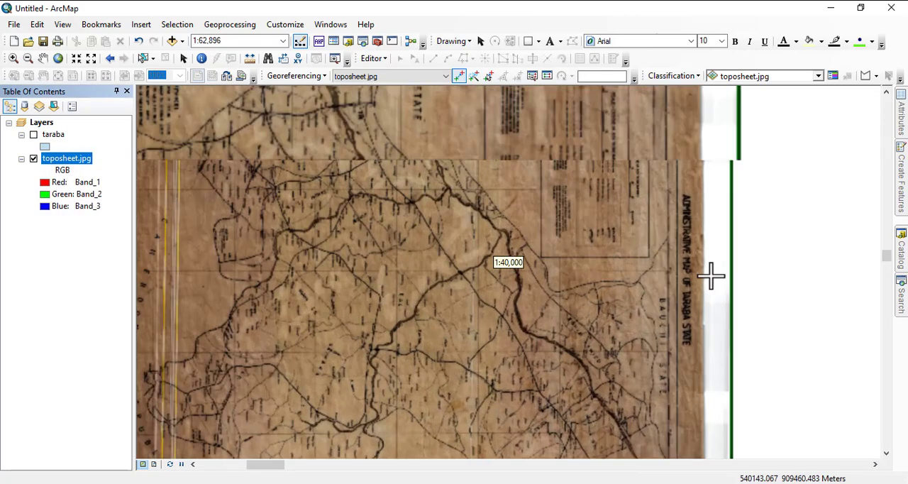
pyautogui.scroll(3, 674, 289)
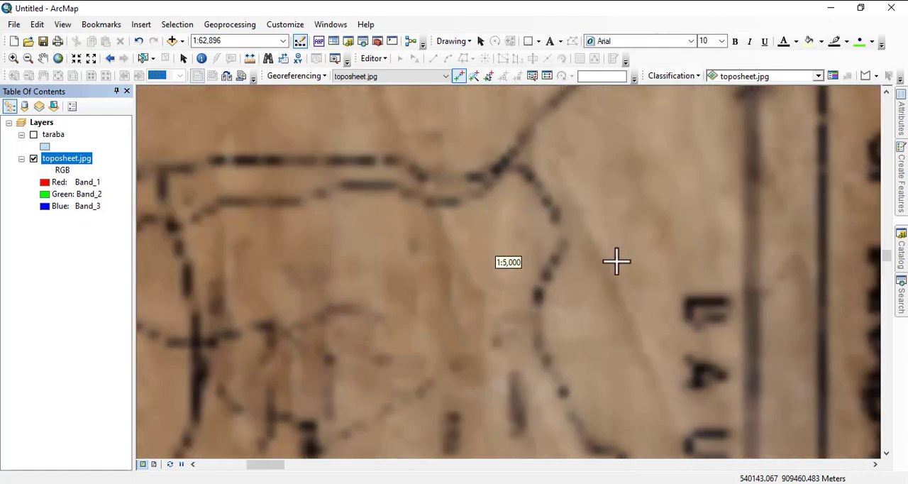
pyautogui.scroll(3, 541, 172)
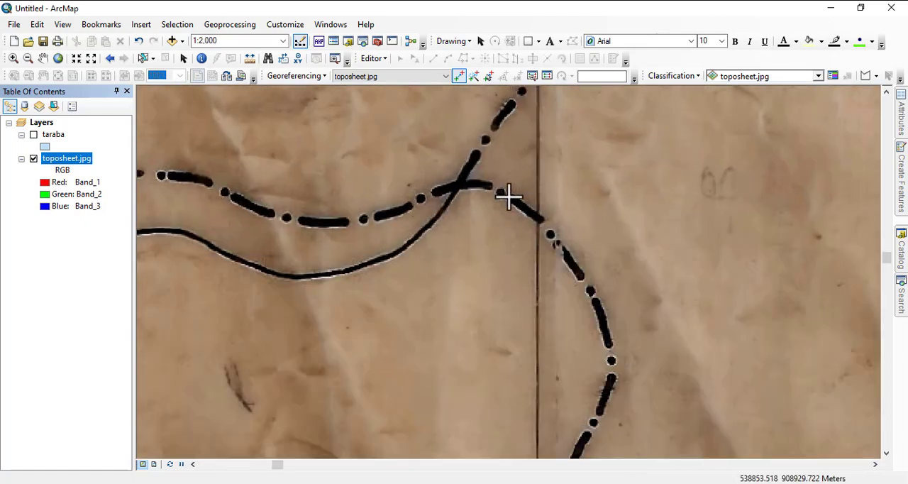
pyautogui.click(507, 195)
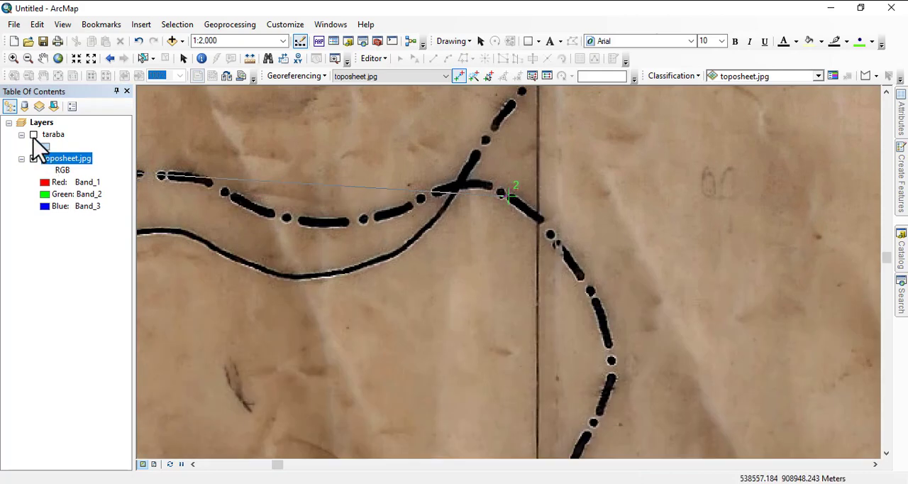
# - Show the whole taraba layer again and link the second control point to the matching vertex at its northwestern corner
pyautogui.rightClick(55, 138)
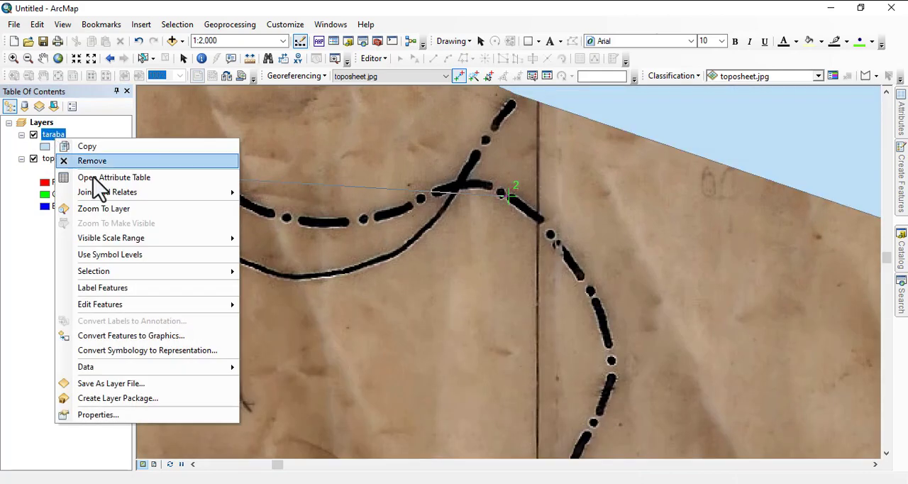
pyautogui.click(114, 210)
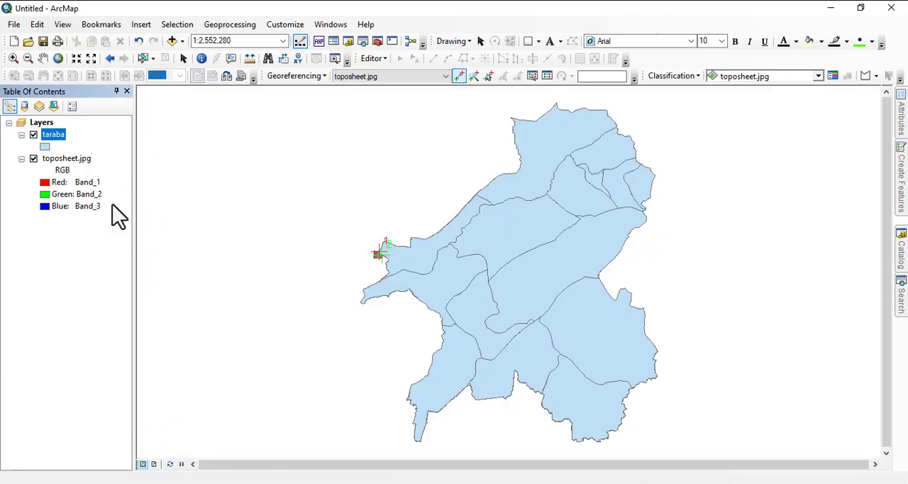
pyautogui.scroll(3, 375, 253)
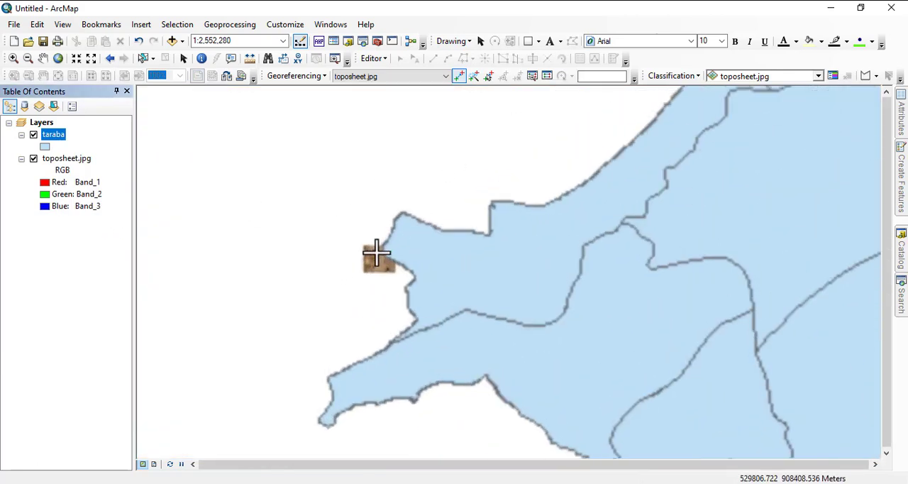
pyautogui.scroll(5, 376, 253)
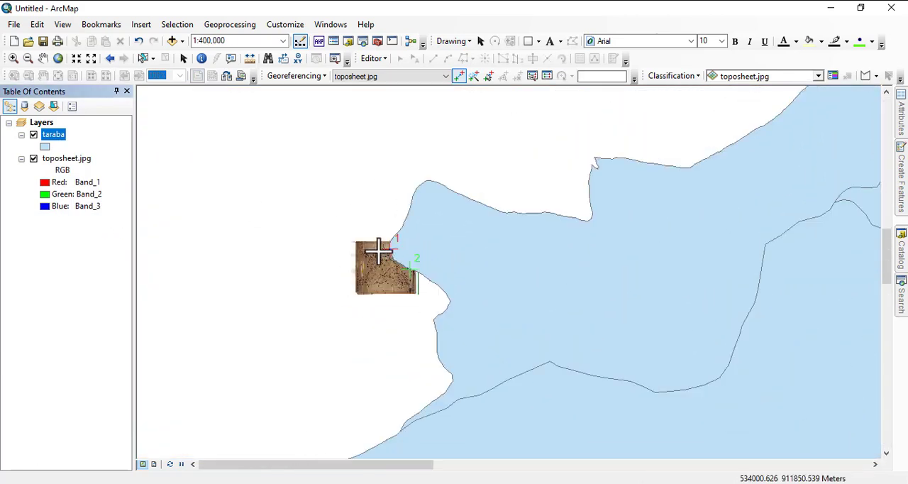
pyautogui.scroll(-4, 378, 252)
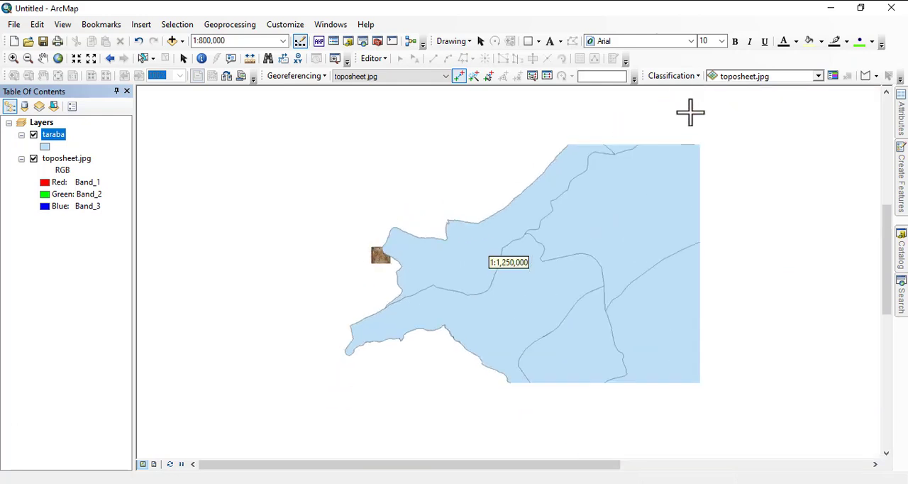
pyautogui.scroll(-1, 598, 152)
pyautogui.moveTo(671, 179); pyautogui.dragTo(617, 262)
pyautogui.scroll(3, 556, 278)
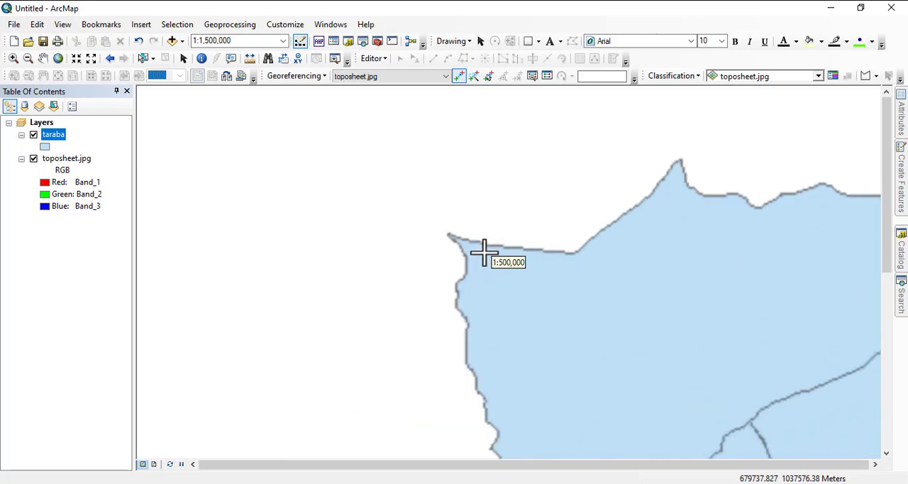
pyautogui.scroll(4, 485, 252)
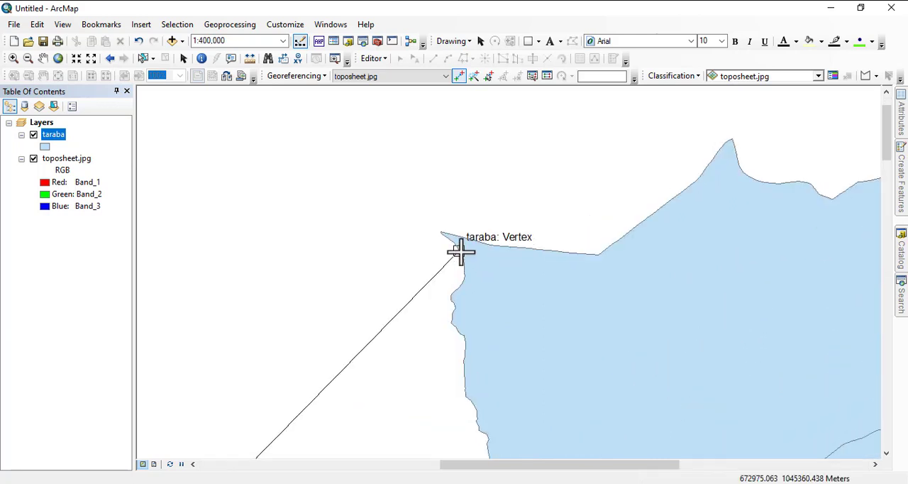
pyautogui.click(462, 249)
# - Hide the taraba layer and mark the third control point's source on the eastern boundary beside Dandikulu on the toposheet
pyautogui.scroll(-2, 410, 203)
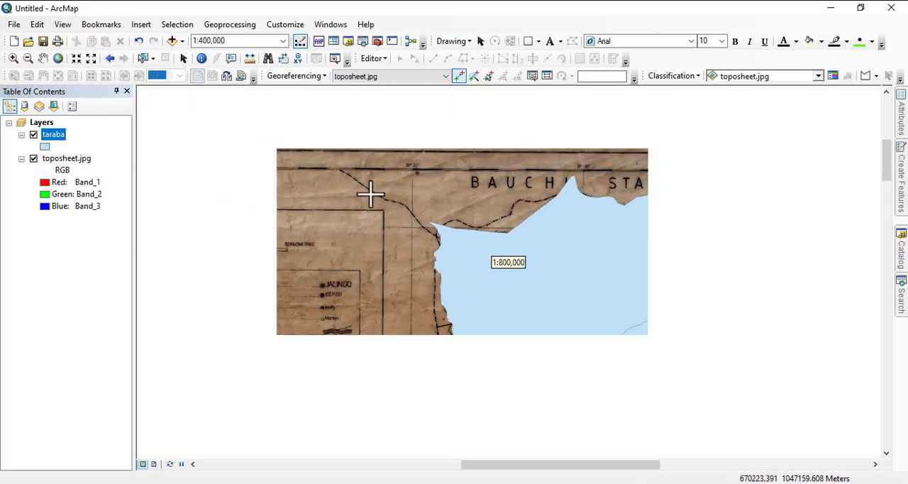
pyautogui.scroll(-1, 369, 193)
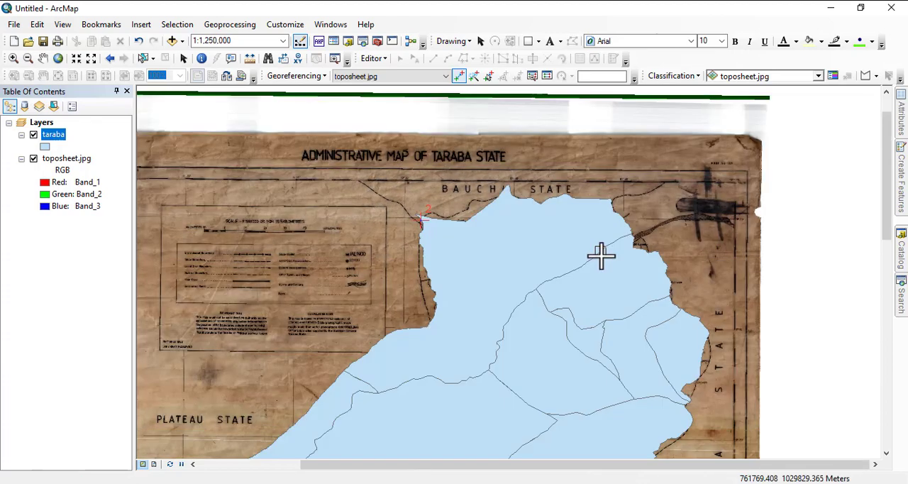
pyautogui.moveTo(600, 255); pyautogui.dragTo(521, 129)
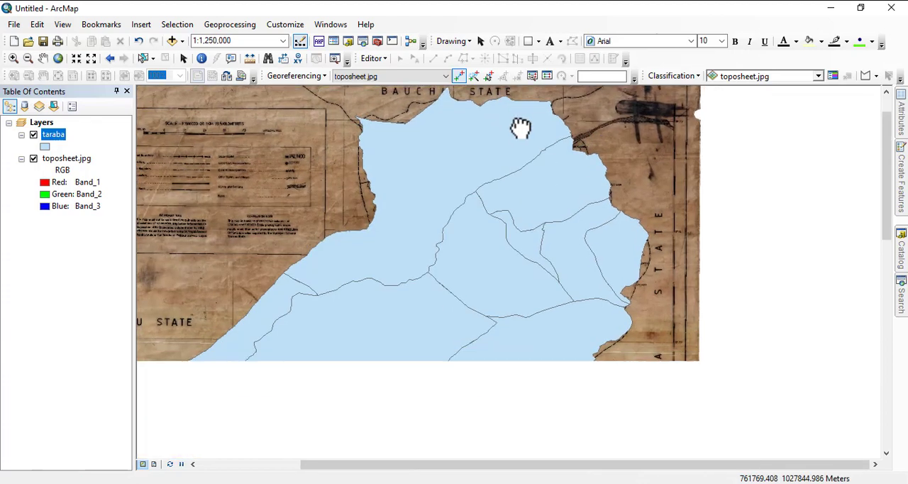
pyautogui.moveTo(458, 275); pyautogui.dragTo(620, 130)
pyautogui.scroll(-2, 492, 265)
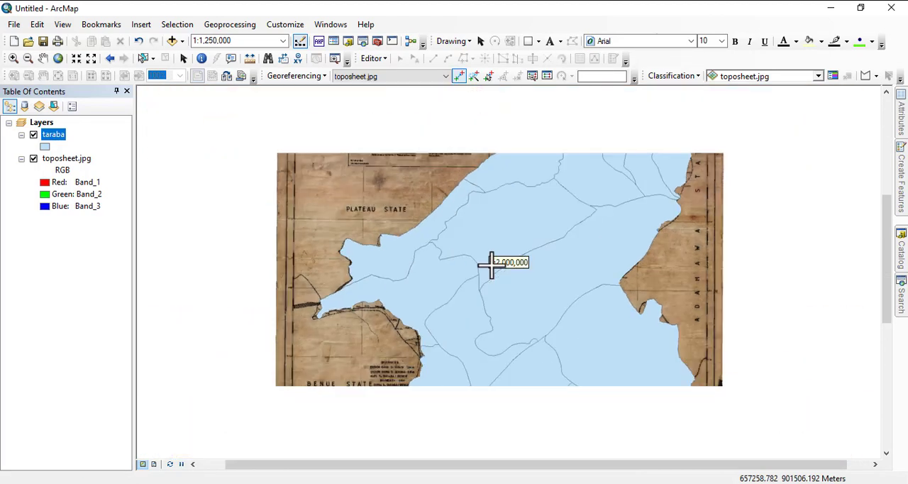
pyautogui.moveTo(512, 198); pyautogui.dragTo(379, 290)
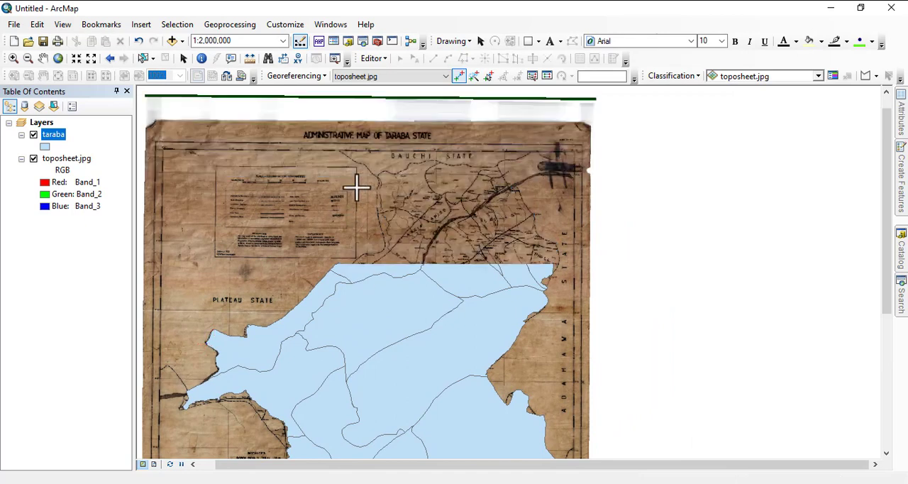
pyautogui.click(33, 135)
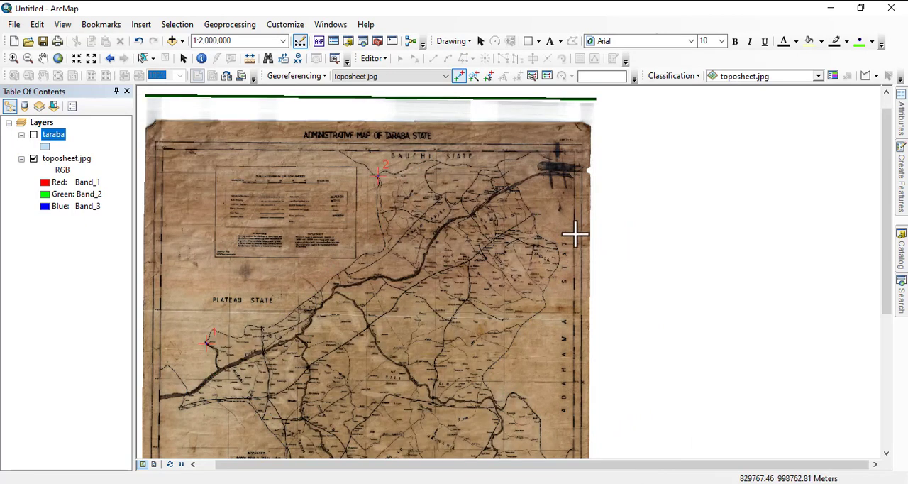
pyautogui.scroll(3, 573, 234)
pyautogui.moveTo(557, 297); pyautogui.dragTo(509, 274)
pyautogui.scroll(2, 505, 245)
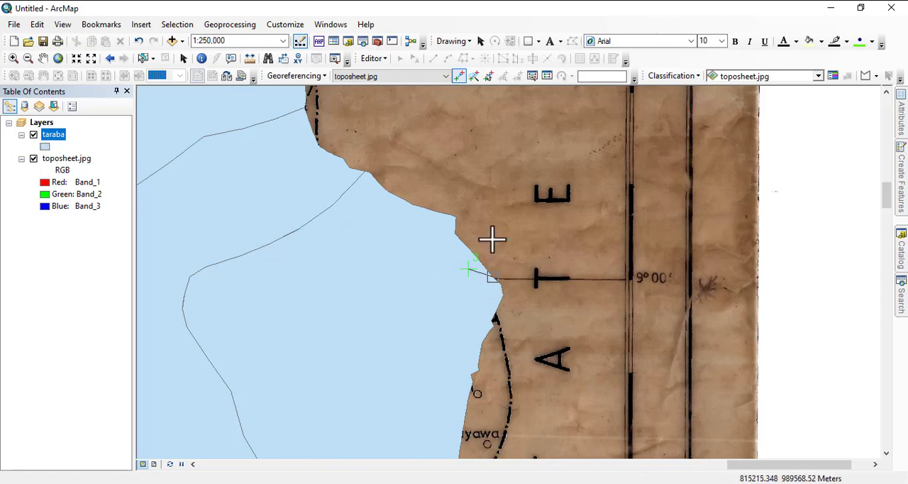
# - Compare the third control point's position on the toposheet with the taraba layer's eastern edge by toggling the layer's visibility
pyautogui.scroll(2, 483, 167)
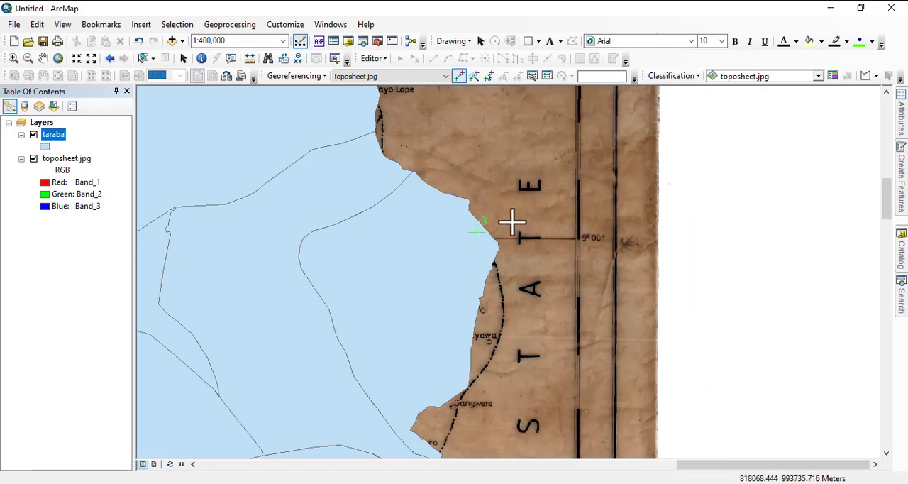
pyautogui.moveTo(472, 271); pyautogui.dragTo(486, 319)
pyautogui.scroll(2, 448, 135)
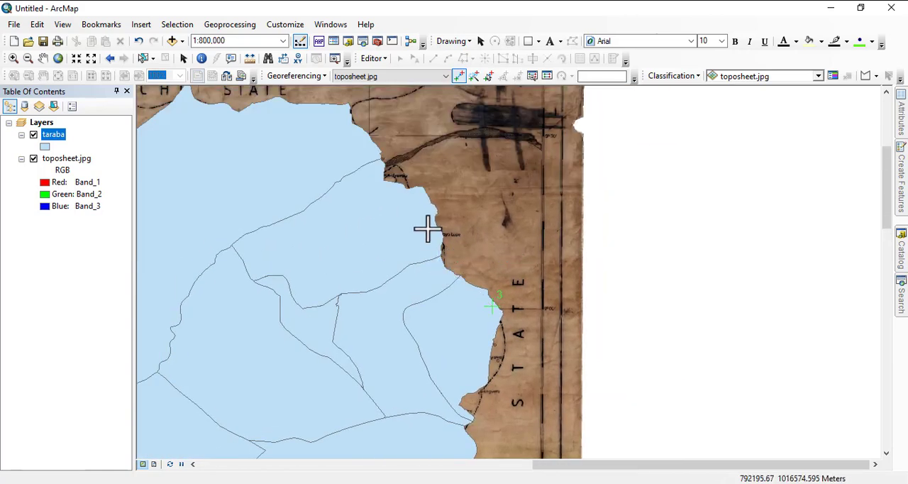
pyautogui.moveTo(504, 271); pyautogui.dragTo(454, 178)
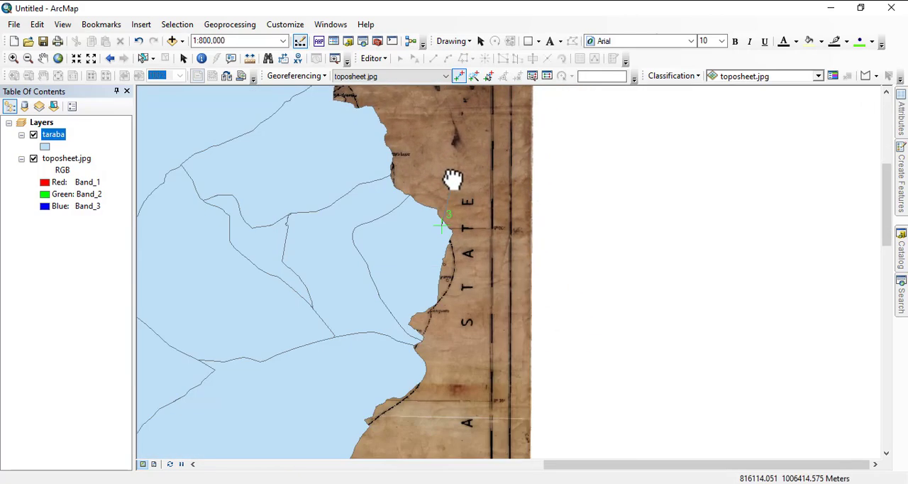
pyautogui.click(34, 135)
pyautogui.click(33, 135)
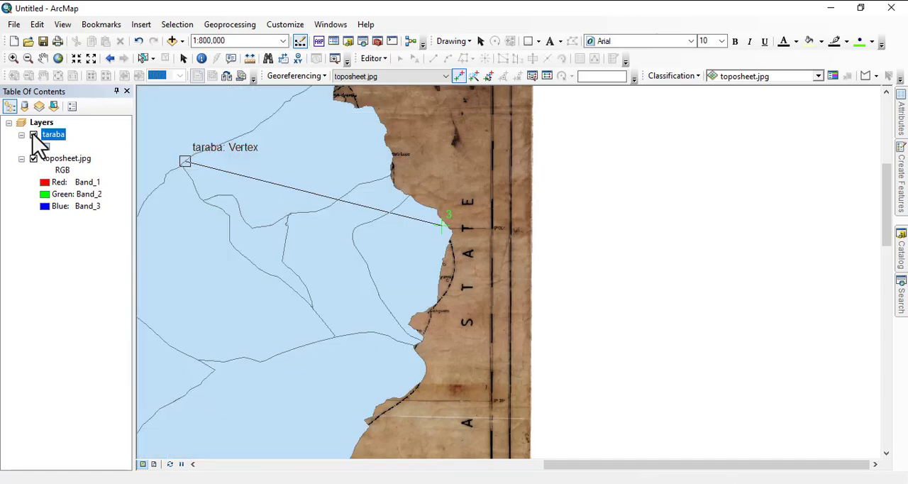
pyautogui.click(33, 135)
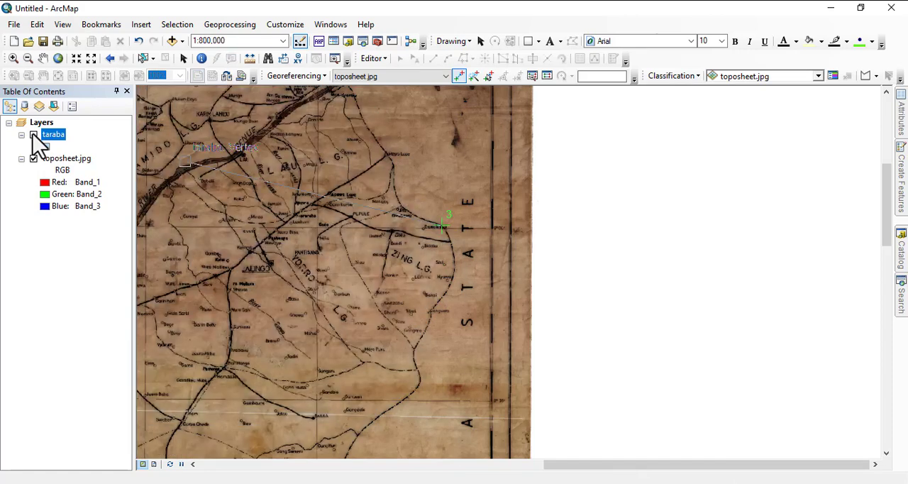
pyautogui.click(34, 135)
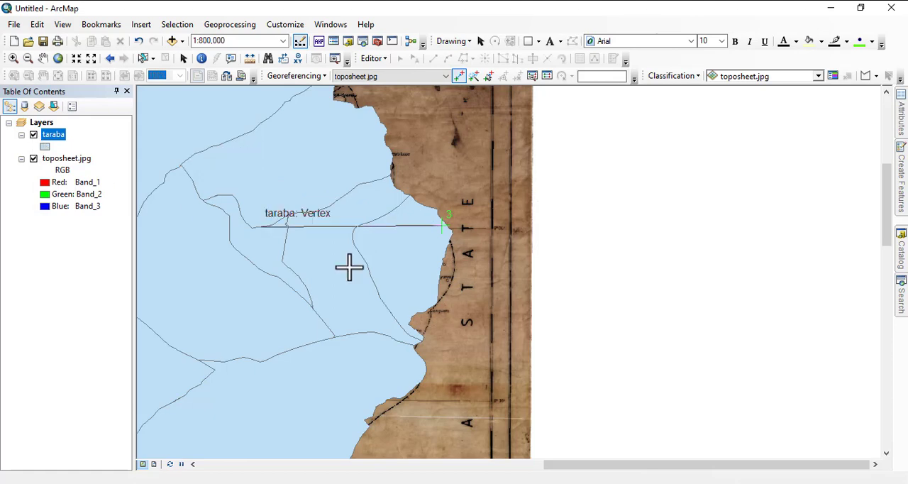
# - Link the third control point to the matching spot on the taraba layer's eastern edge near the 9°00' line
pyautogui.scroll(3, 432, 229)
pyautogui.scroll(2, 456, 243)
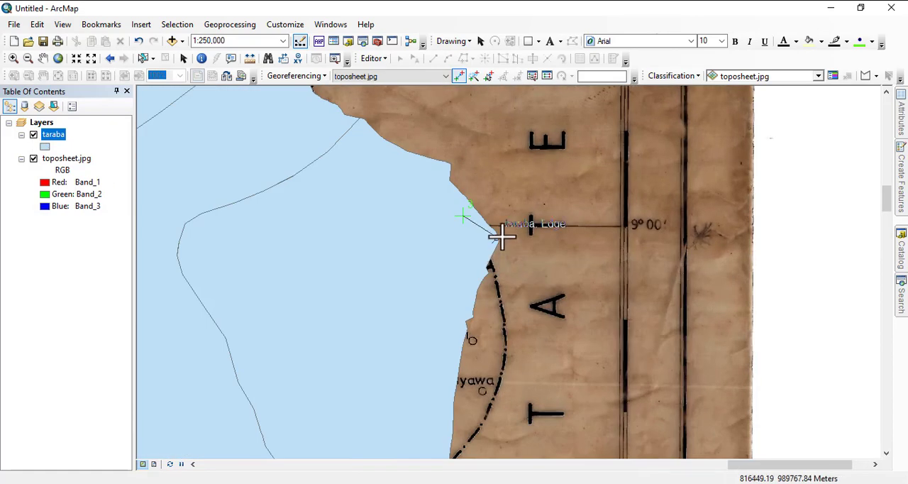
pyautogui.scroll(-3, 502, 236)
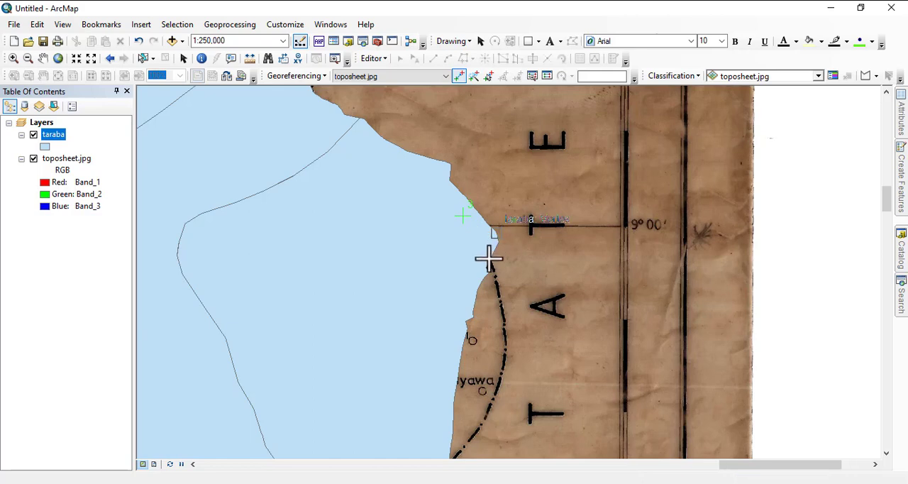
pyautogui.click(488, 258)
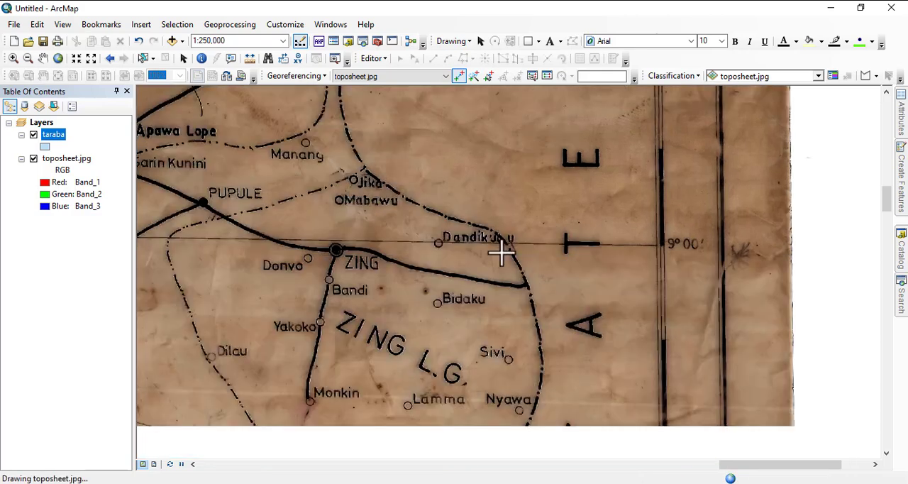
# - Mark the fourth control point's source on the southern boundary at Sabel Karaje on the toposheet
pyautogui.scroll(-2, 308, 173)
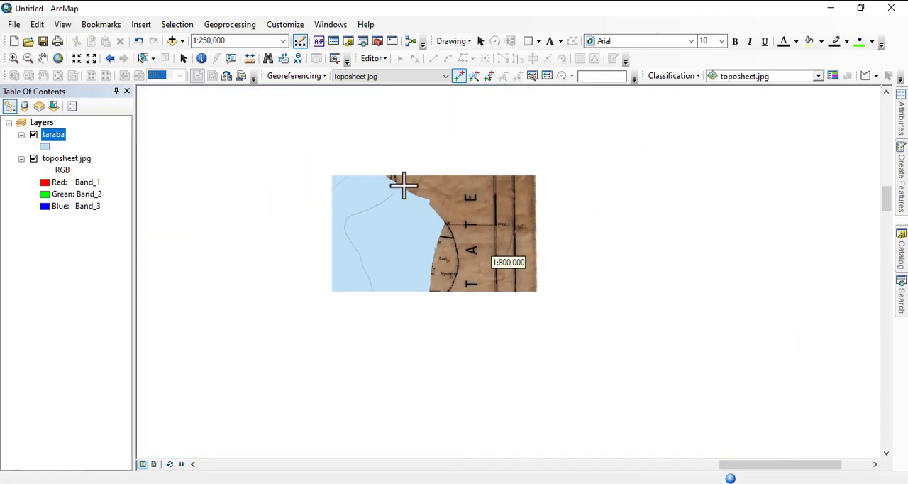
pyautogui.moveTo(397, 196); pyautogui.dragTo(528, 96)
pyautogui.moveTo(477, 327); pyautogui.dragTo(429, 101)
pyautogui.moveTo(472, 342); pyautogui.dragTo(555, 260)
pyautogui.scroll(2, 529, 280)
pyautogui.moveTo(417, 283); pyautogui.dragTo(468, 267)
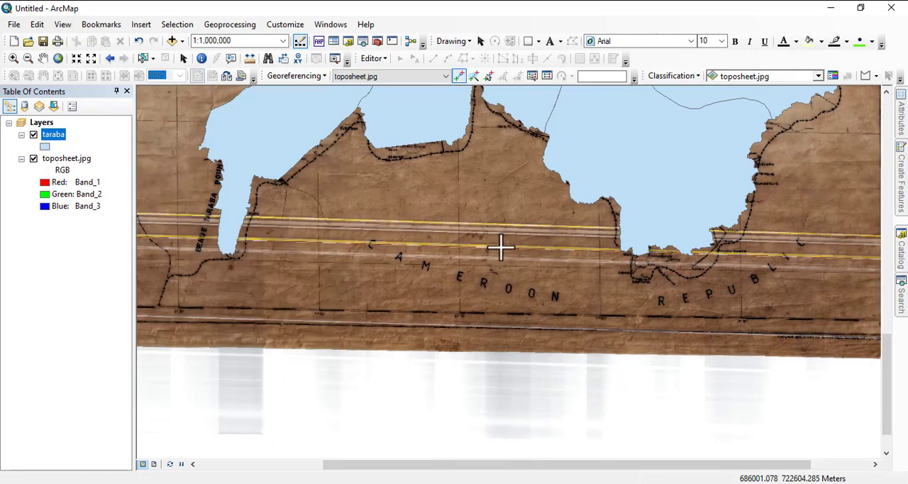
pyautogui.moveTo(573, 229); pyautogui.dragTo(440, 215)
pyautogui.scroll(1, 567, 219)
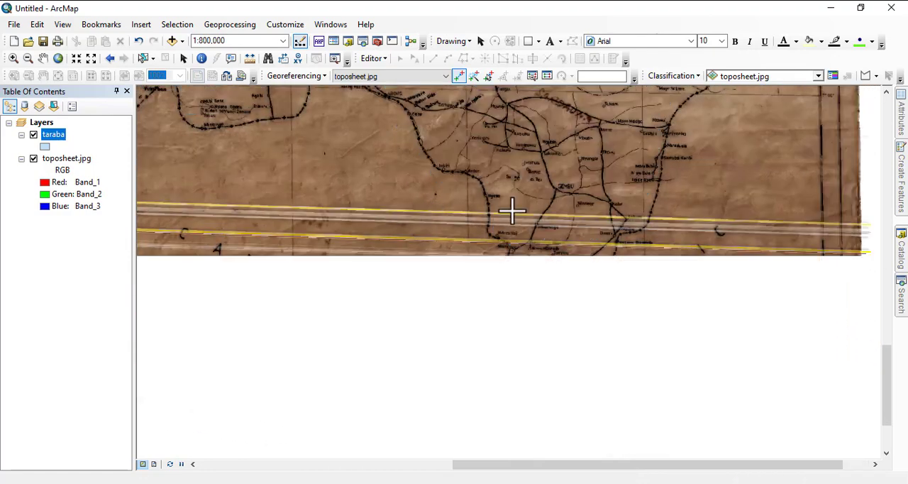
pyautogui.moveTo(543, 199); pyautogui.dragTo(381, 182)
pyautogui.scroll(3, 387, 243)
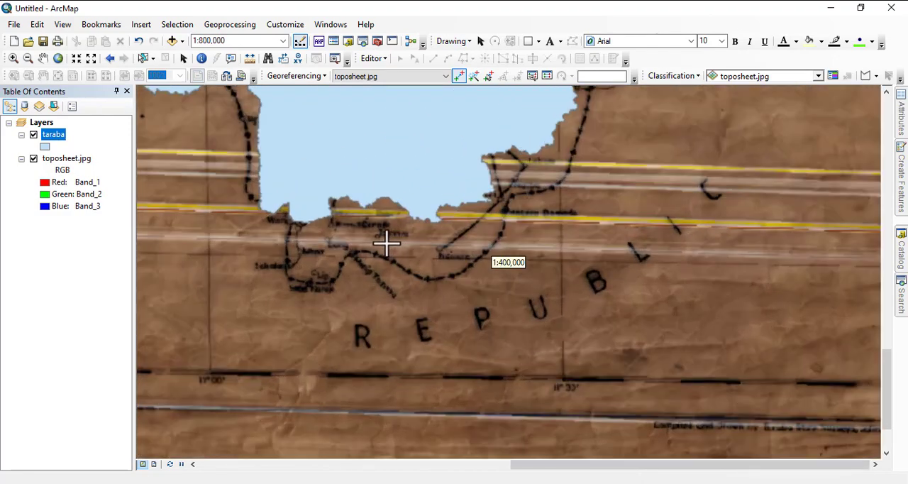
pyautogui.scroll(2, 317, 275)
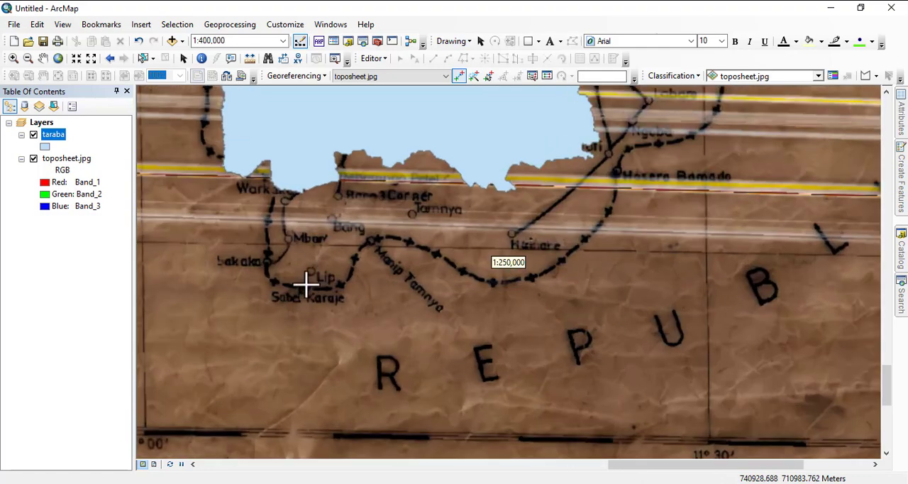
pyautogui.click(305, 287)
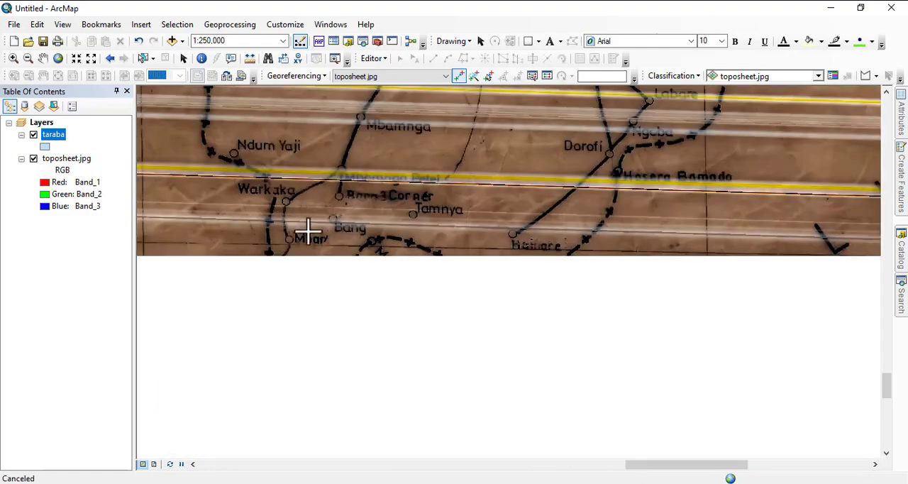
# - Link the fourth control point to the matching southern tip of the taraba layer above Sabel Karaje
pyautogui.moveTo(338, 180); pyautogui.dragTo(372, 295)
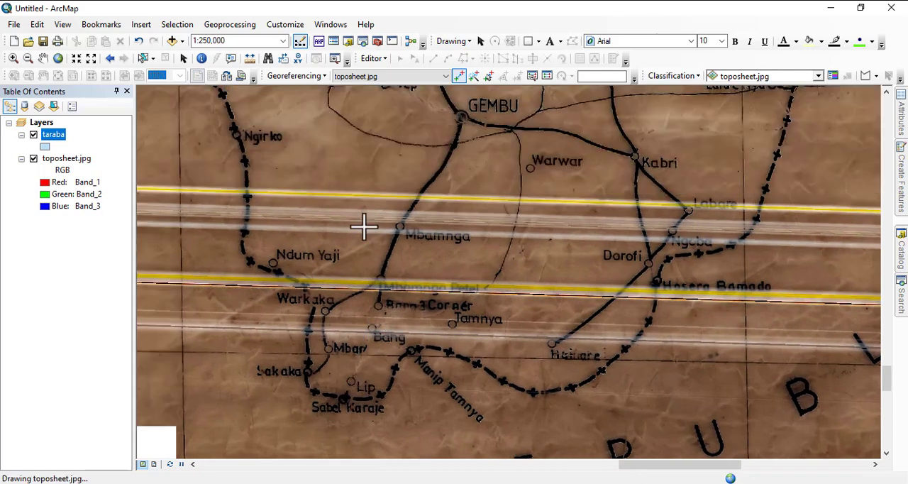
pyautogui.scroll(-1, 364, 227)
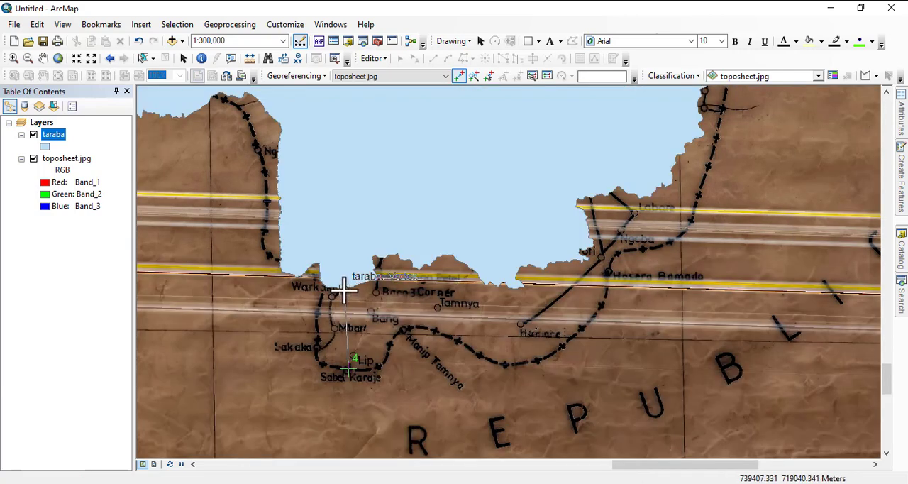
pyautogui.scroll(-4, 343, 290)
pyautogui.scroll(-4, 636, 357)
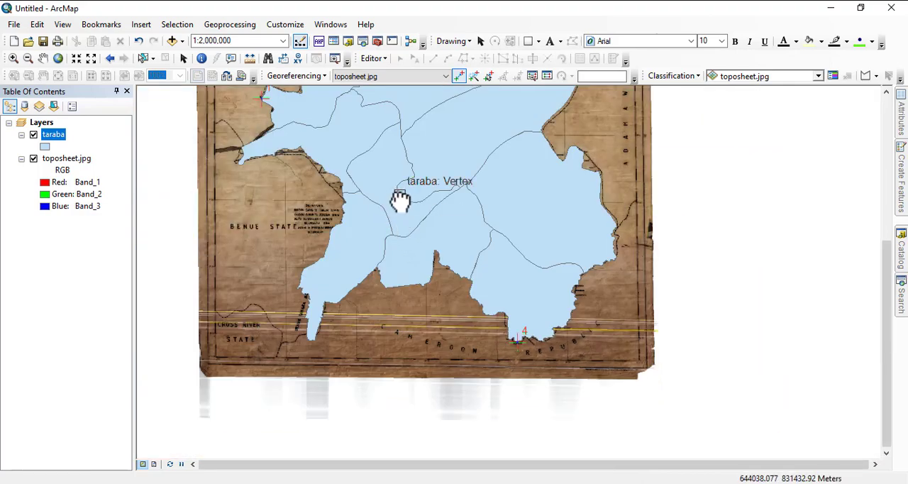
# - Examine how well the toposheet's boundaries align with the taraba layer, especially along the eastern edge around the third control point
pyautogui.moveTo(400, 198); pyautogui.dragTo(519, 388)
pyautogui.moveTo(514, 269); pyautogui.dragTo(378, 355)
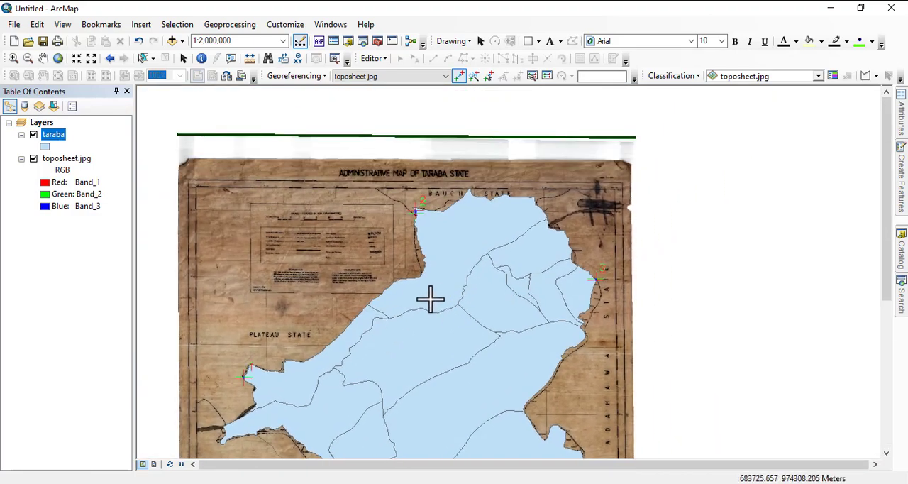
pyautogui.moveTo(448, 330); pyautogui.dragTo(454, 227)
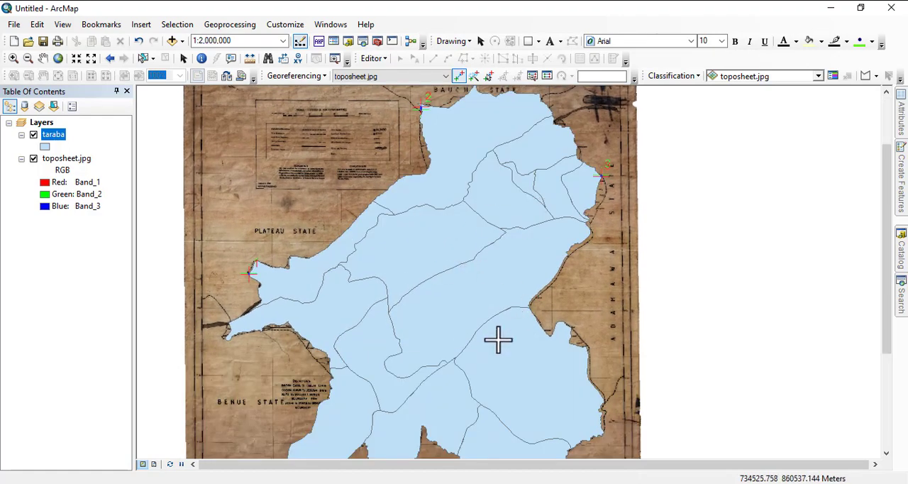
pyautogui.moveTo(497, 341); pyautogui.dragTo(489, 269)
pyautogui.moveTo(553, 233); pyautogui.dragTo(439, 263)
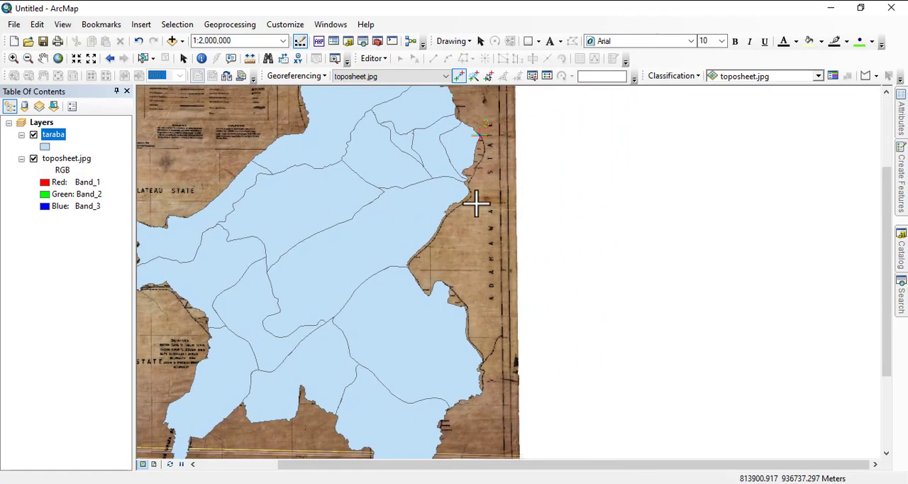
pyautogui.moveTo(476, 204); pyautogui.dragTo(414, 293)
pyautogui.scroll(-4, 426, 228)
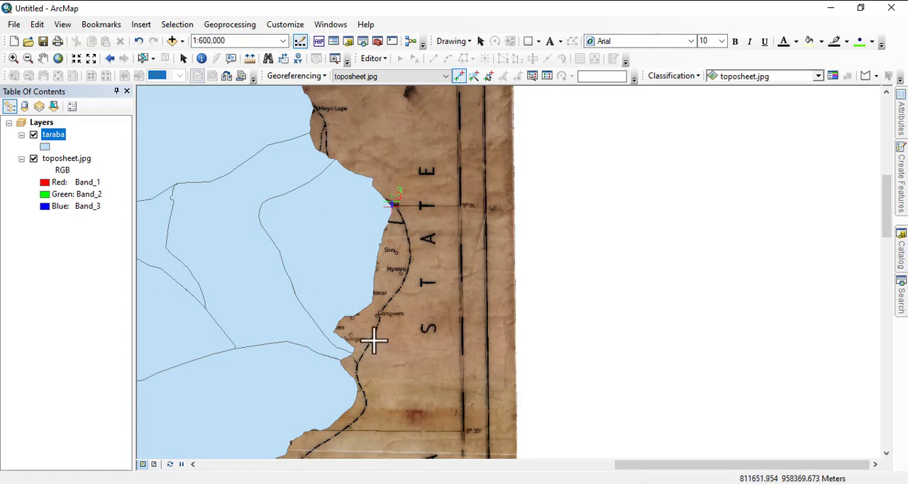
# - Link the fifth control point from the toposheet's eastern boundary just south of Gangore to the matching vertex on the taraba layer's edge
pyautogui.moveTo(367, 359); pyautogui.dragTo(401, 170)
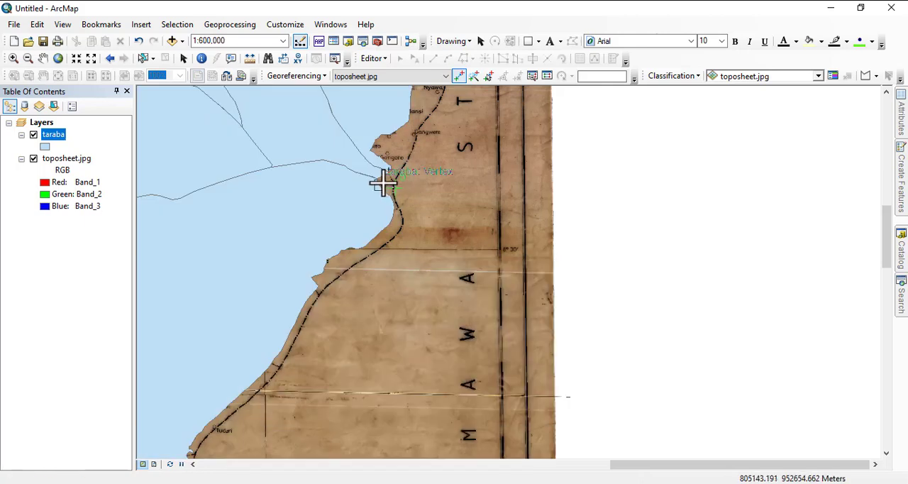
pyautogui.click(380, 180)
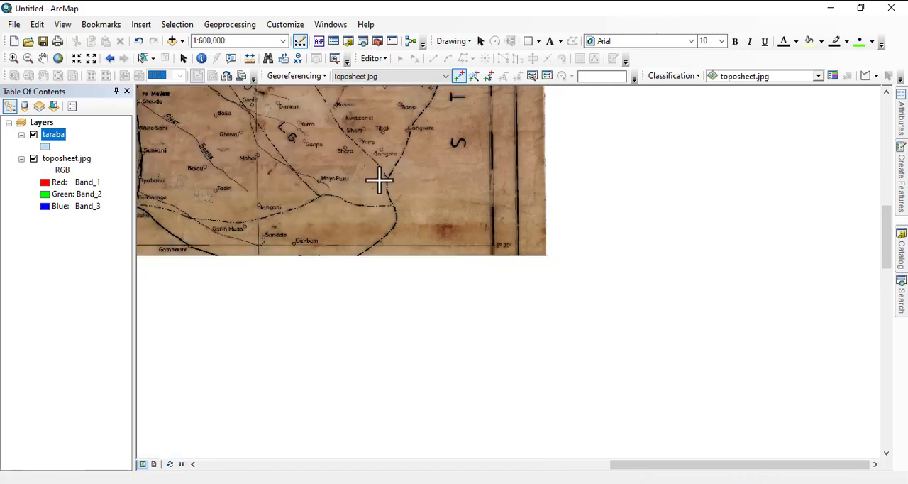
# - Link the sixth control point from the toposheet boundary south of Negbe to the matching edge of the taraba layer's narrow southwestern tip
pyautogui.moveTo(428, 278); pyautogui.dragTo(624, 63)
pyautogui.moveTo(428, 307); pyautogui.dragTo(431, 159)
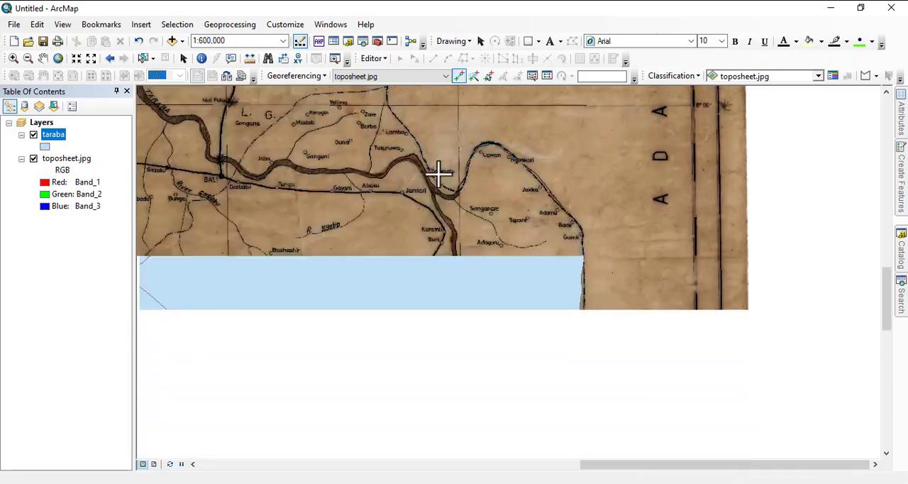
pyautogui.moveTo(478, 233); pyautogui.dragTo(518, 132)
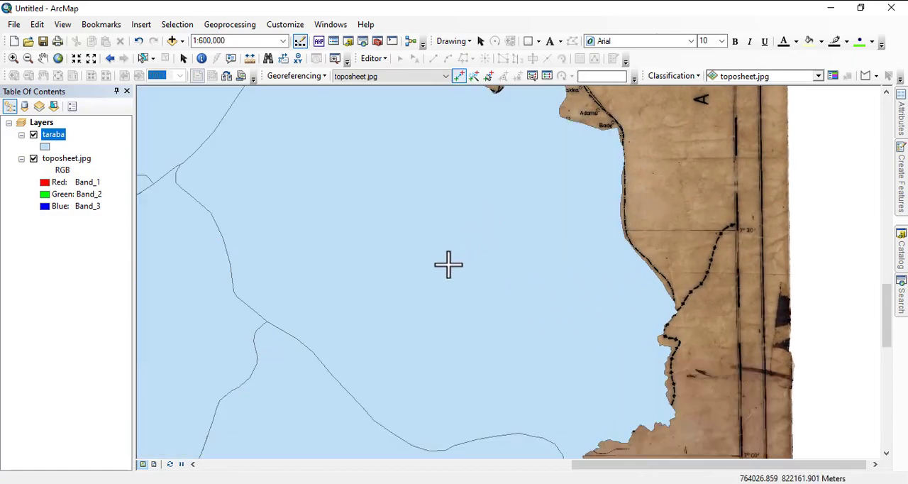
pyautogui.moveTo(449, 265); pyautogui.dragTo(598, 148)
pyautogui.moveTo(559, 222); pyautogui.dragTo(411, 351)
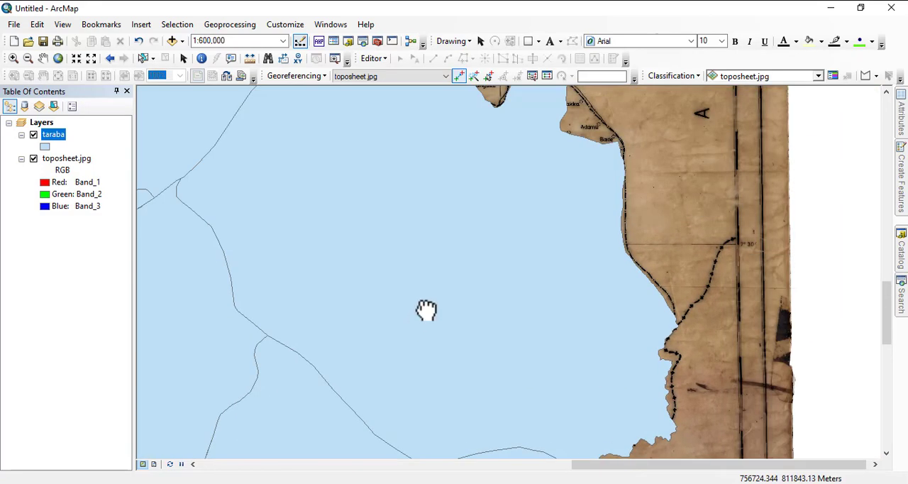
pyautogui.moveTo(421, 319); pyautogui.dragTo(627, 131)
pyautogui.moveTo(545, 190); pyautogui.dragTo(588, 152)
pyautogui.moveTo(393, 236); pyautogui.dragTo(675, 239)
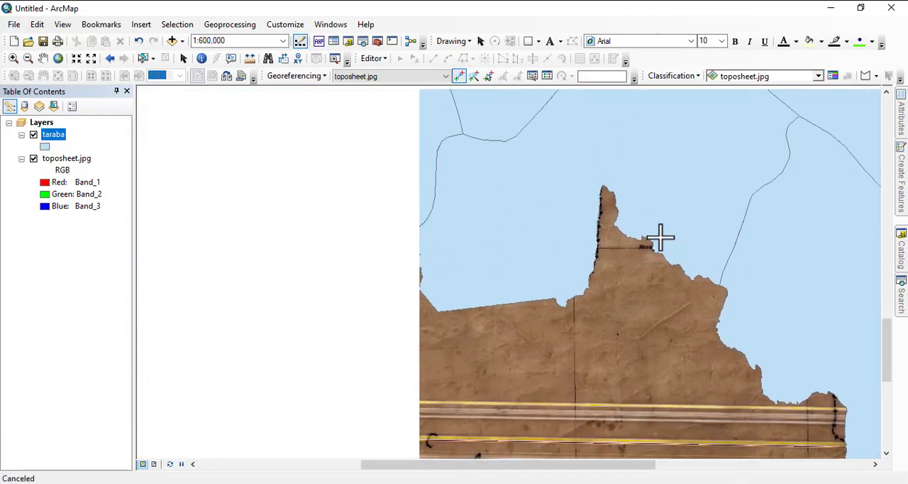
pyautogui.moveTo(566, 225); pyautogui.dragTo(701, 356)
pyautogui.moveTo(505, 305); pyautogui.dragTo(735, 31)
pyautogui.moveTo(586, 227); pyautogui.dragTo(530, 141)
pyautogui.scroll(-1, 551, 170)
pyautogui.scroll(-2, 551, 170)
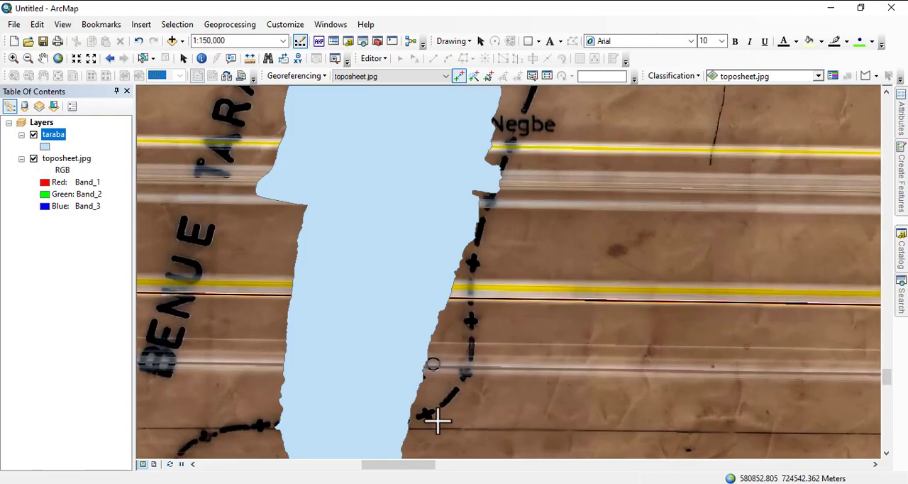
pyautogui.moveTo(426, 418); pyautogui.dragTo(454, 270)
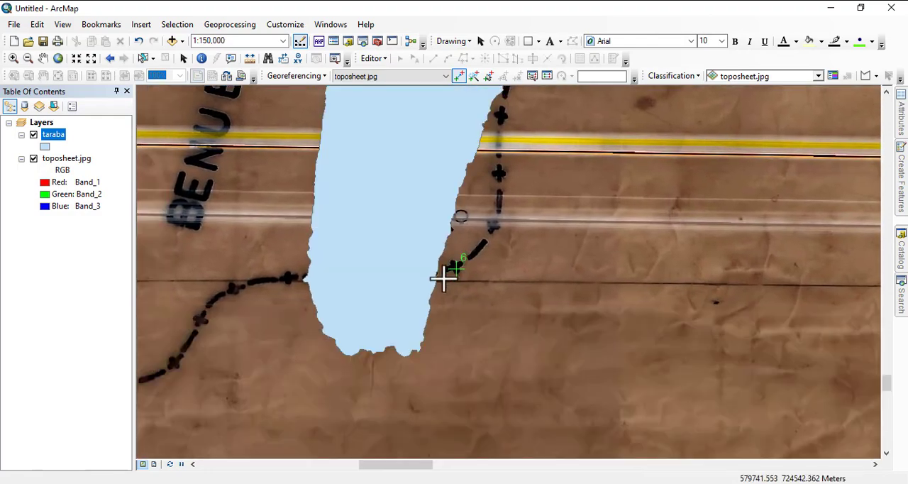
# - Examine the toposheet's alignment with the taraba layer along the northern and eastern boundaries around the third and fifth control points
pyautogui.scroll(4, 414, 351)
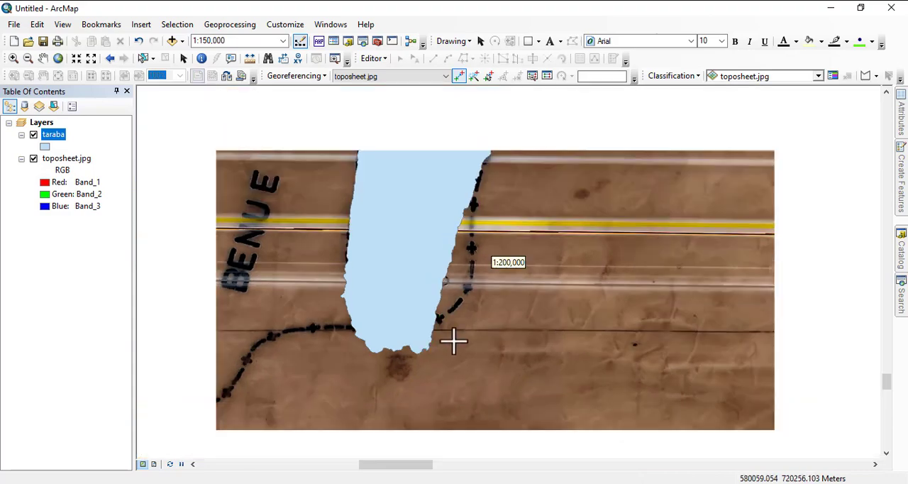
pyautogui.scroll(1, 486, 305)
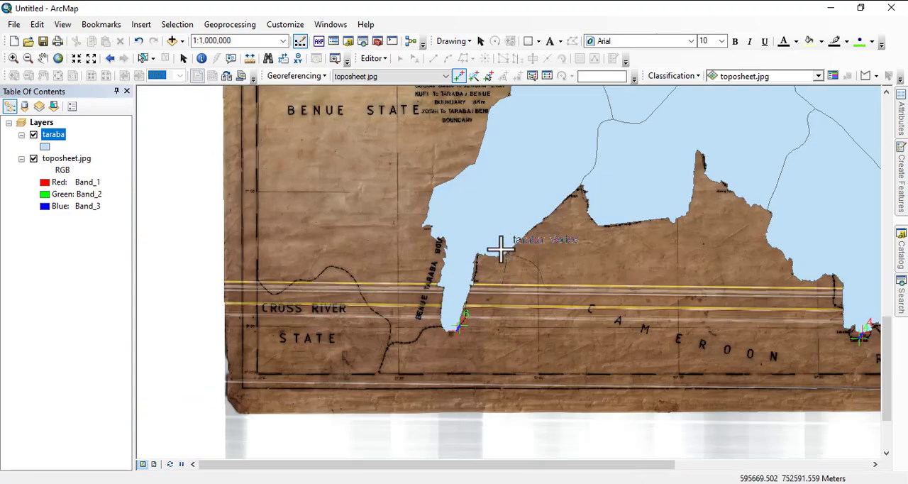
pyautogui.moveTo(500, 248); pyautogui.dragTo(225, 466)
pyautogui.moveTo(338, 318); pyautogui.dragTo(539, 477)
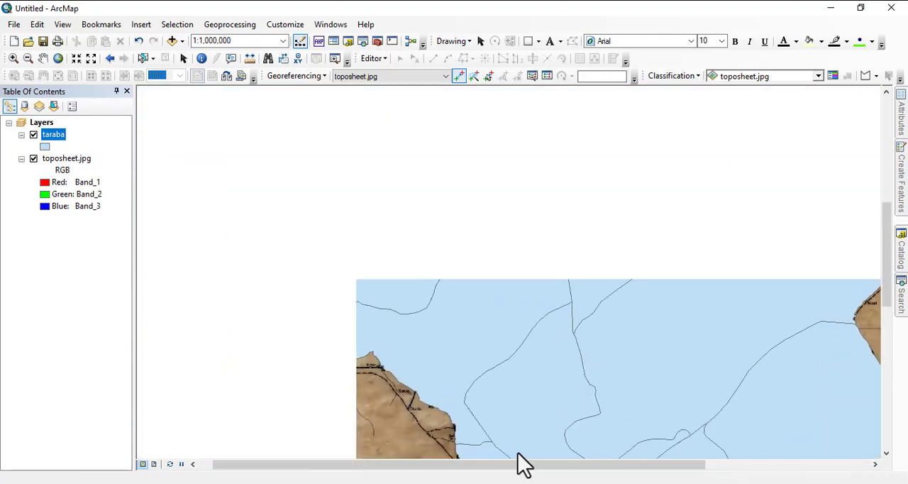
pyautogui.moveTo(466, 359); pyautogui.dragTo(294, 470)
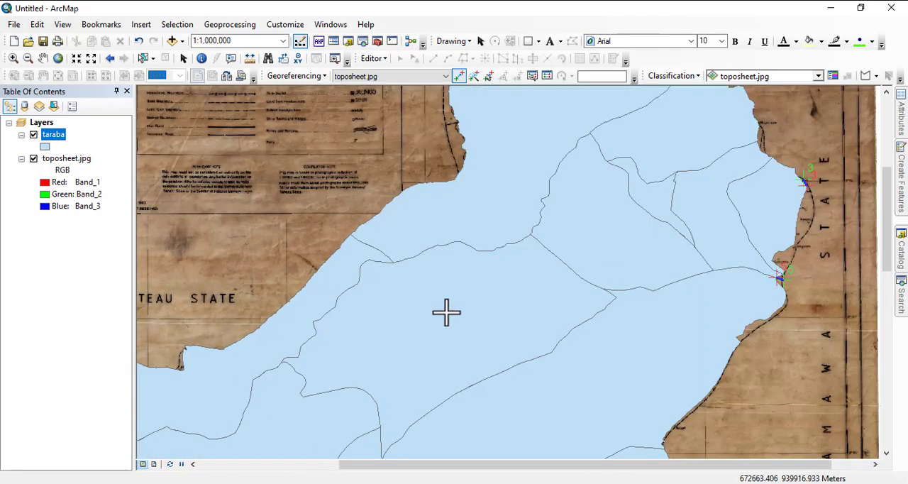
pyautogui.moveTo(489, 262); pyautogui.dragTo(432, 363)
pyautogui.moveTo(384, 414); pyautogui.dragTo(365, 259)
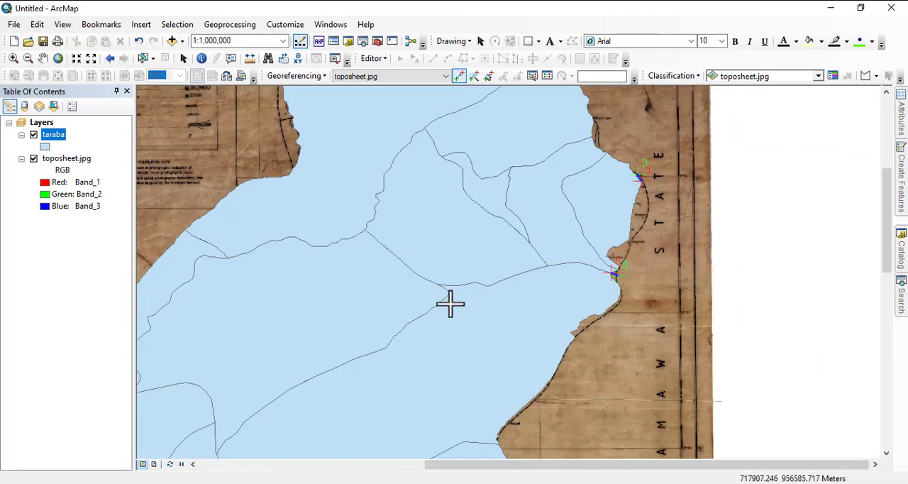
pyautogui.moveTo(458, 310); pyautogui.dragTo(381, 234)
pyautogui.moveTo(483, 325); pyautogui.dragTo(546, 142)
pyautogui.scroll(4, 482, 247)
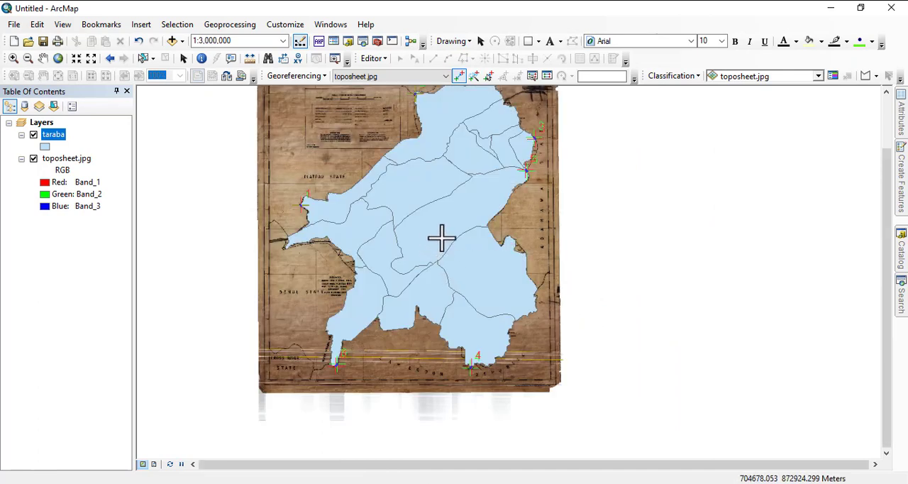
# - Compare the toposheet's boundaries with the taraba layer across the whole state, from the northeast to the Cameroon border and the Plateau and Benue sides
pyautogui.moveTo(523, 192); pyautogui.dragTo(435, 334)
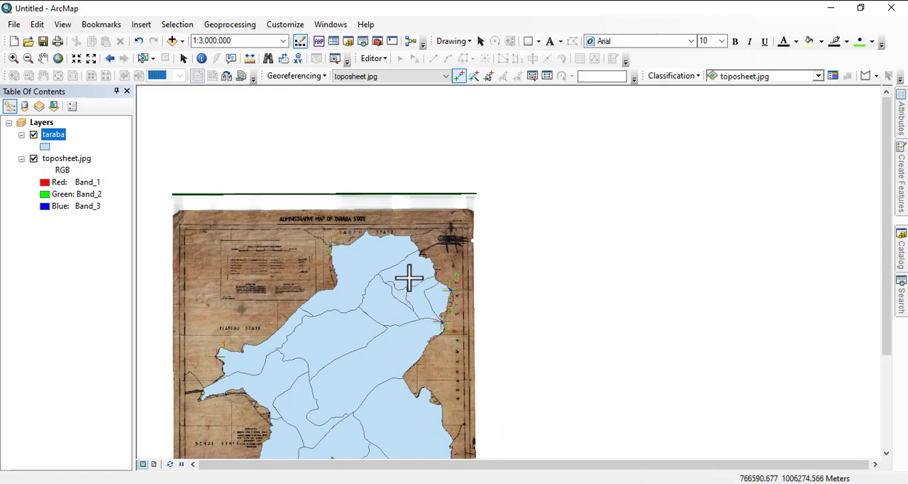
pyautogui.scroll(-4, 406, 246)
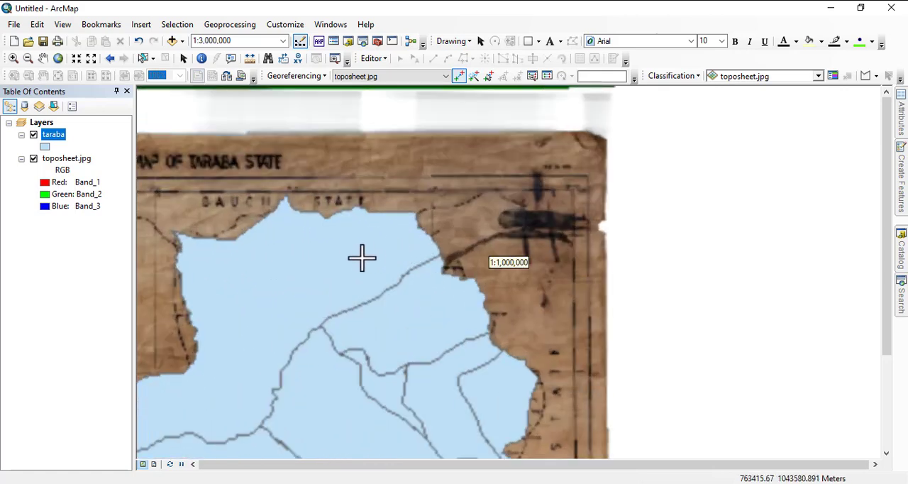
pyautogui.moveTo(339, 276); pyautogui.dragTo(553, 146)
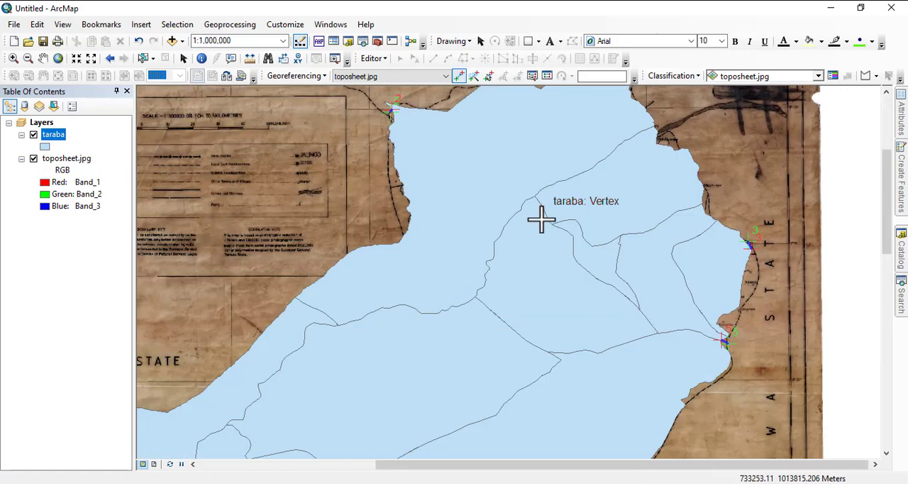
pyautogui.moveTo(577, 267); pyautogui.dragTo(544, 194)
pyautogui.moveTo(577, 339); pyautogui.dragTo(531, 234)
pyautogui.scroll(2, 533, 228)
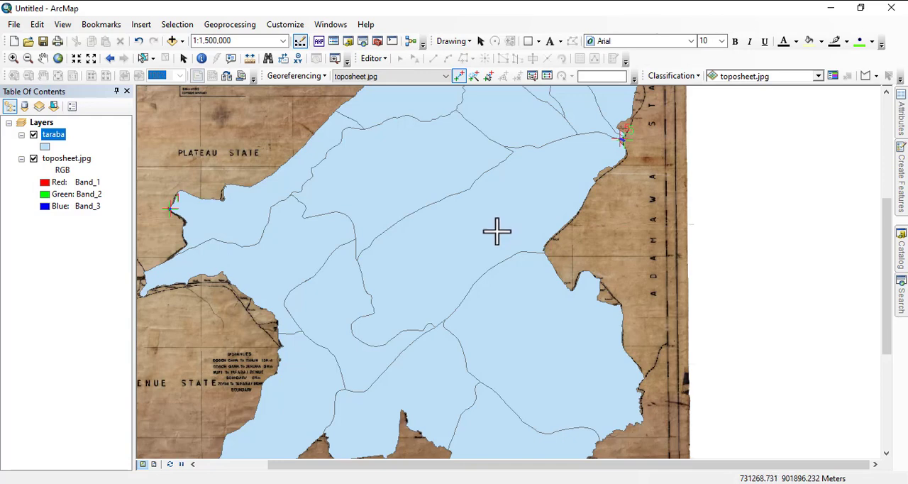
pyautogui.moveTo(457, 321); pyautogui.dragTo(442, 176)
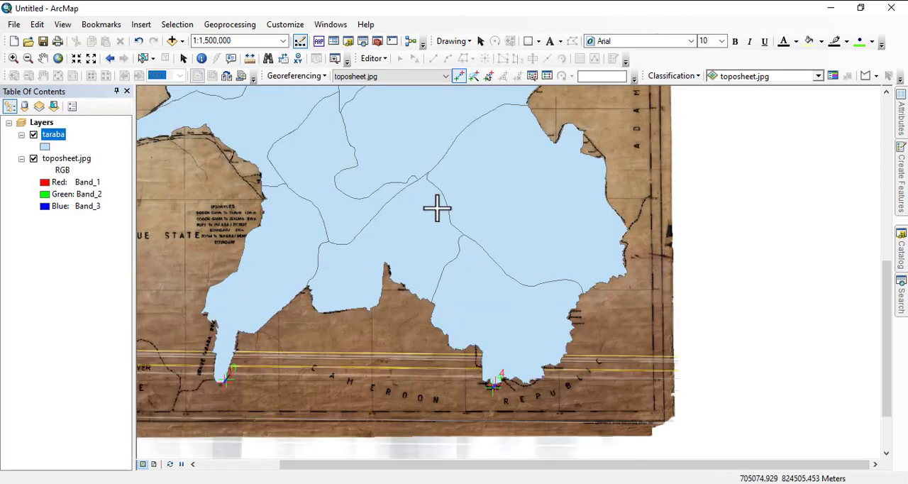
pyautogui.moveTo(391, 253); pyautogui.dragTo(503, 451)
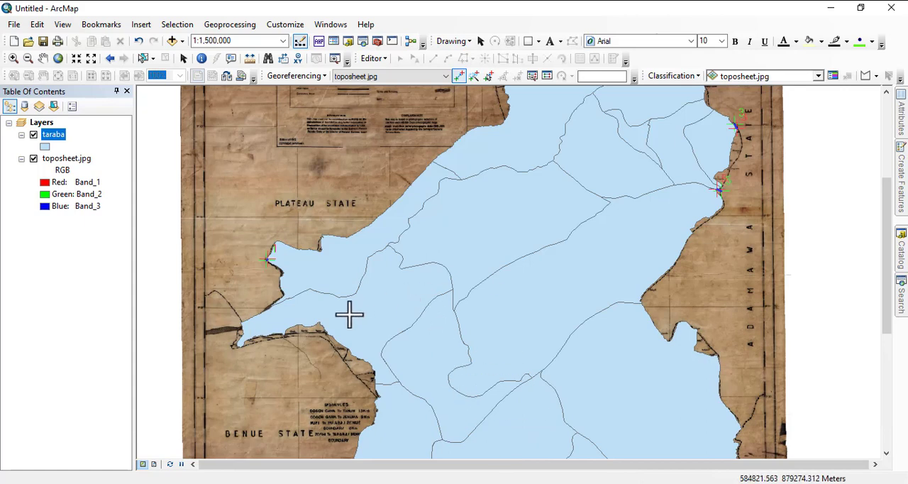
pyautogui.scroll(1, 350, 312)
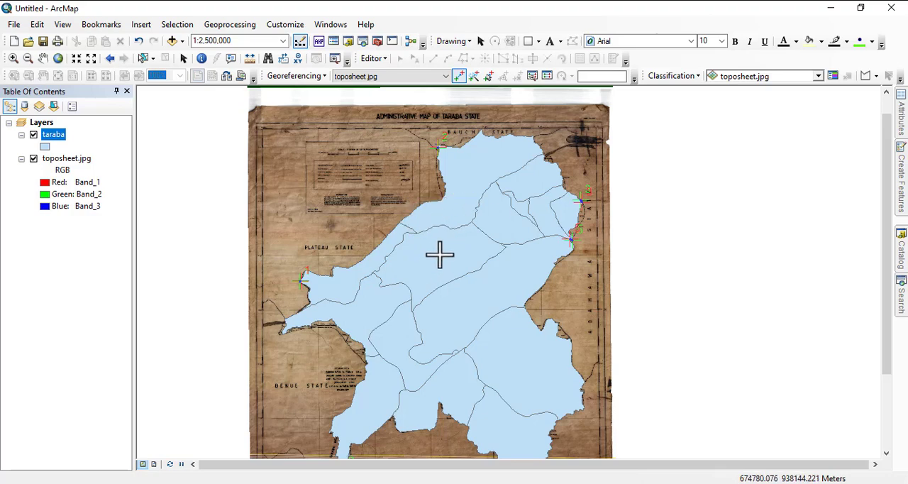
pyautogui.scroll(-1, 556, 148)
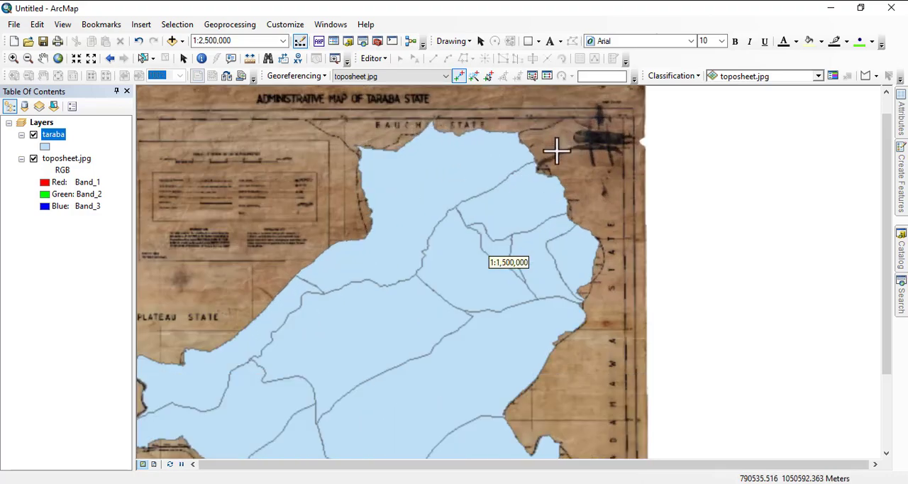
pyautogui.moveTo(432, 300); pyautogui.dragTo(391, 172)
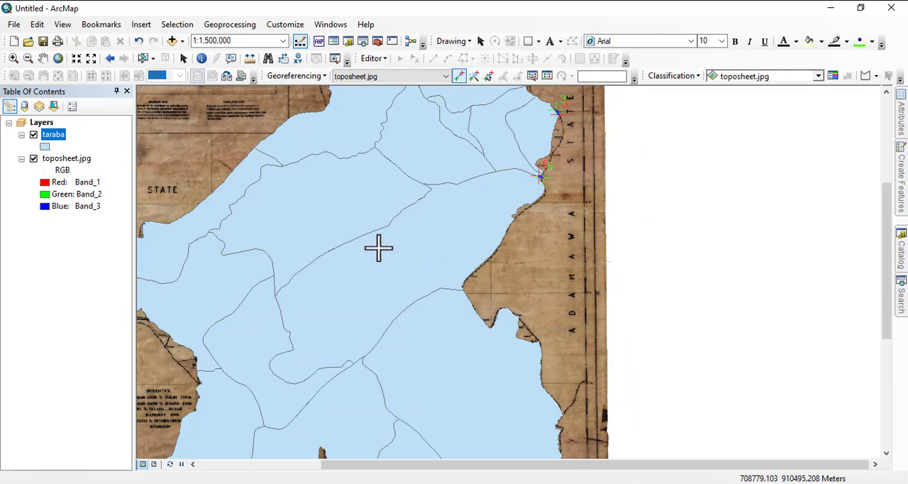
pyautogui.scroll(1, 396, 242)
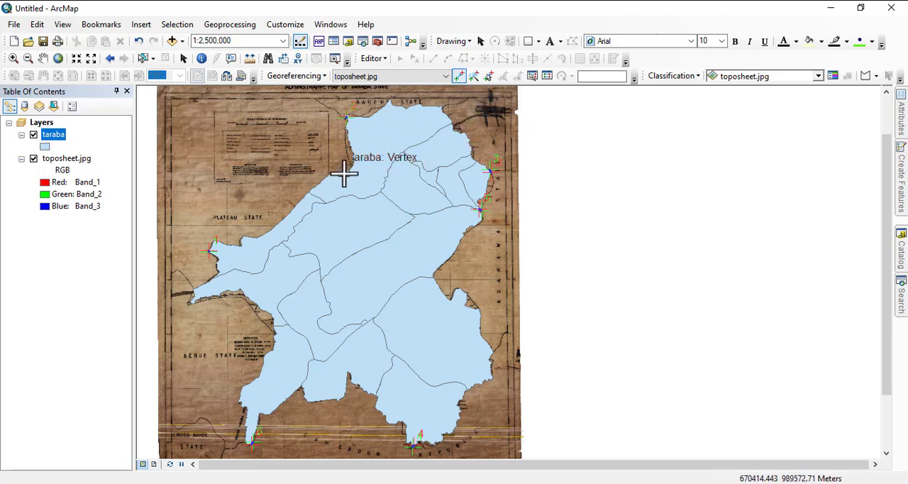
# - Review the X and Y residuals of all links and the total RMS error in the link table, and close it
pyautogui.click(547, 75)
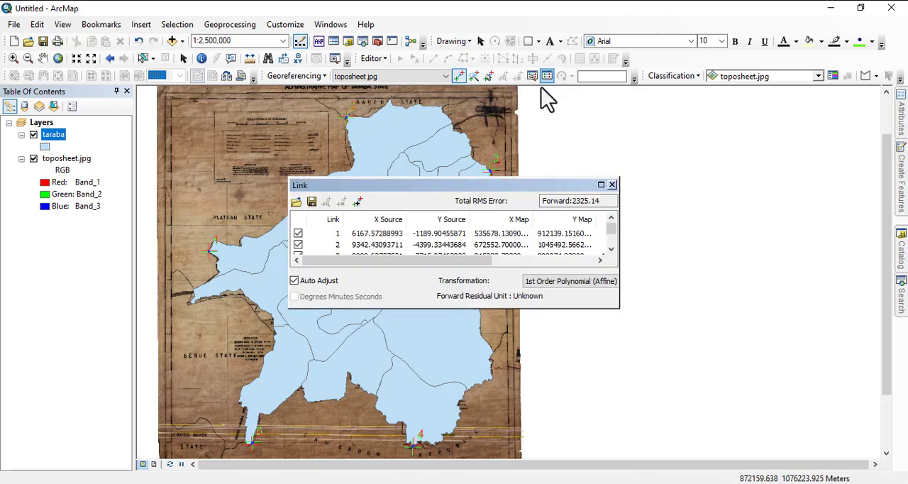
pyautogui.scroll(-1, 414, 245)
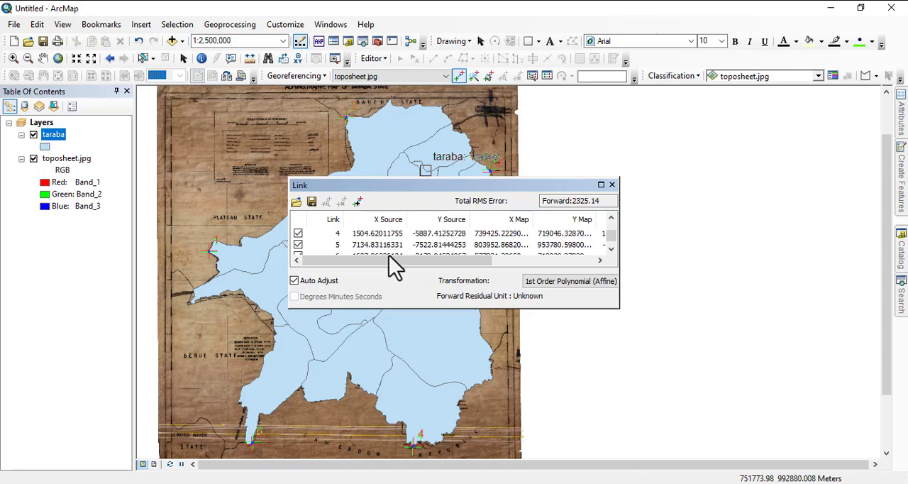
pyautogui.moveTo(388, 261); pyautogui.dragTo(525, 261)
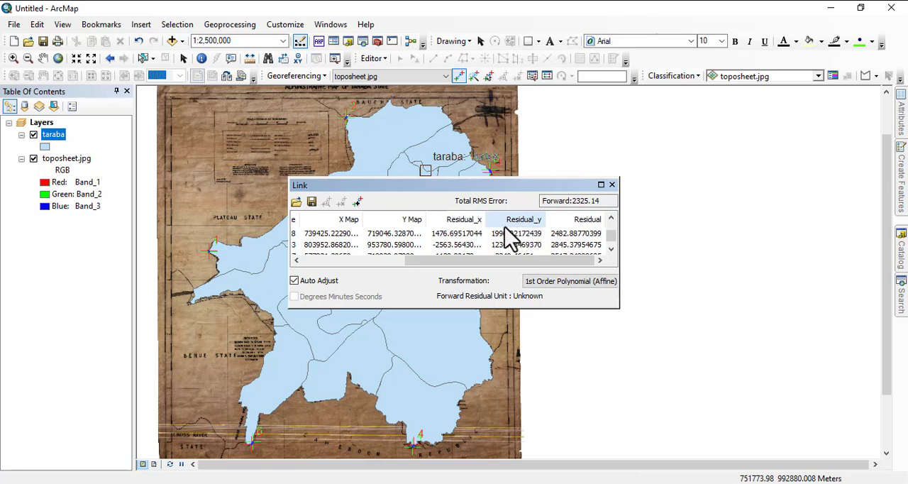
pyautogui.scroll(-1, 582, 238)
pyautogui.scroll(2, 547, 241)
pyautogui.scroll(-2, 530, 238)
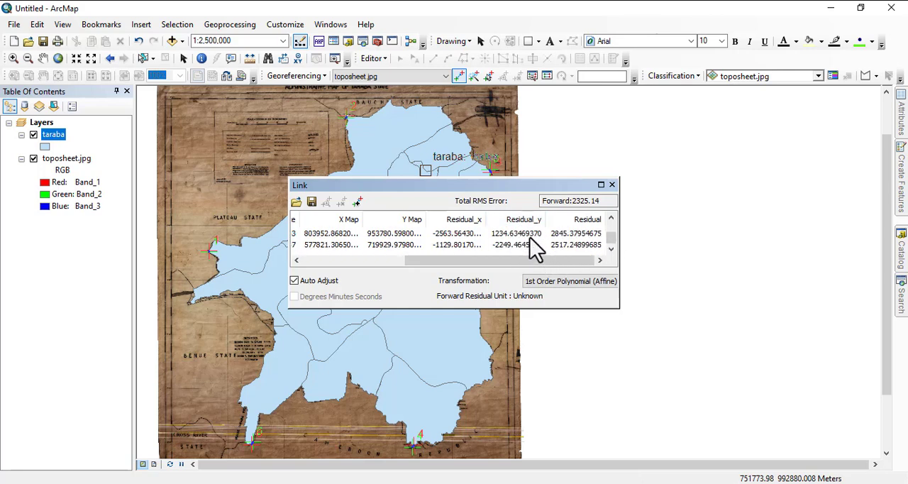
pyautogui.scroll(1, 510, 246)
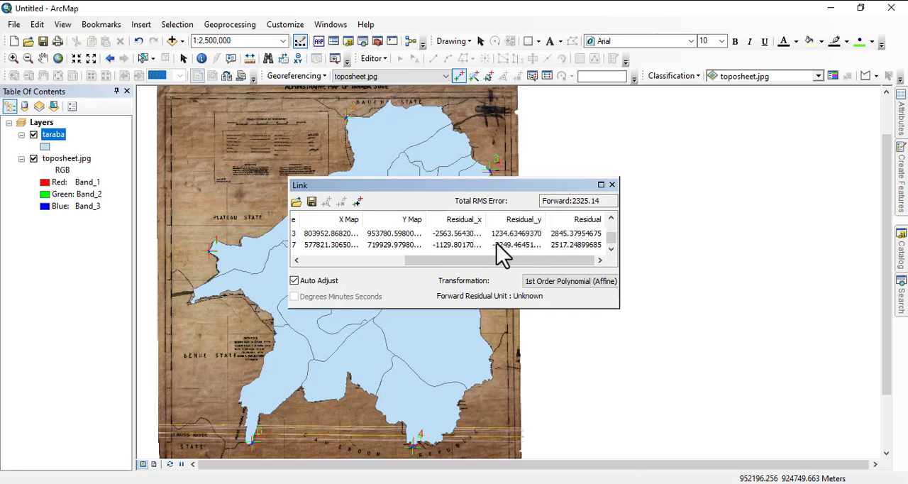
pyautogui.click(612, 185)
# - Recheck the boundary fit between the toposheet and the taraba layer along the Adamawa, Benue and southern Cameroon borders
pyautogui.moveTo(370, 110); pyautogui.dragTo(308, 232)
pyautogui.moveTo(330, 277); pyautogui.dragTo(356, 182)
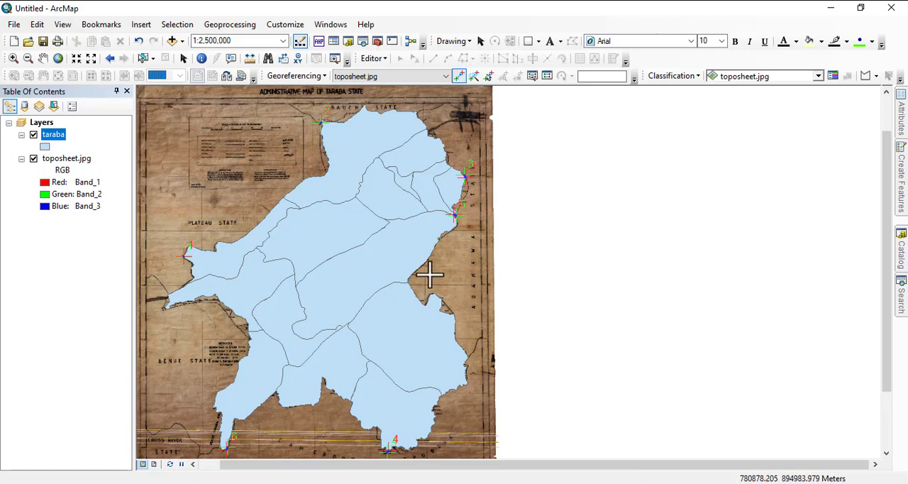
pyautogui.scroll(-2, 443, 301)
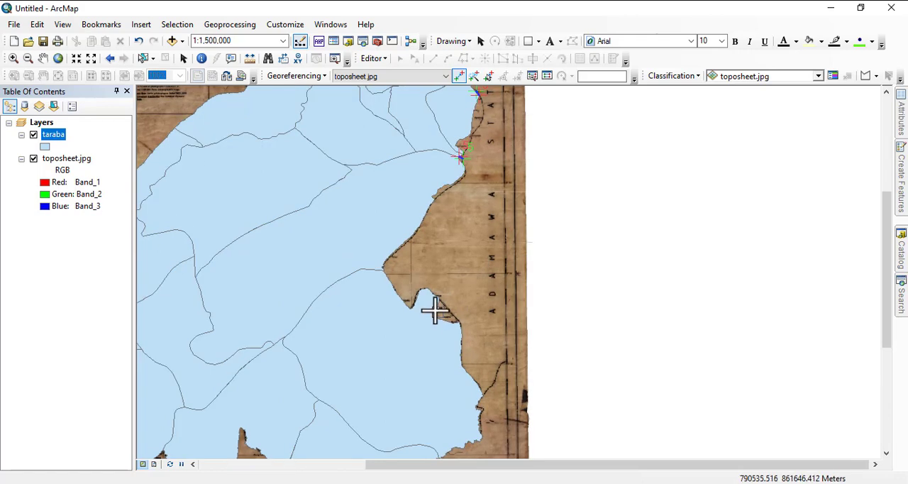
pyautogui.moveTo(440, 258); pyautogui.dragTo(533, 395)
pyautogui.moveTo(476, 284); pyautogui.dragTo(523, 146)
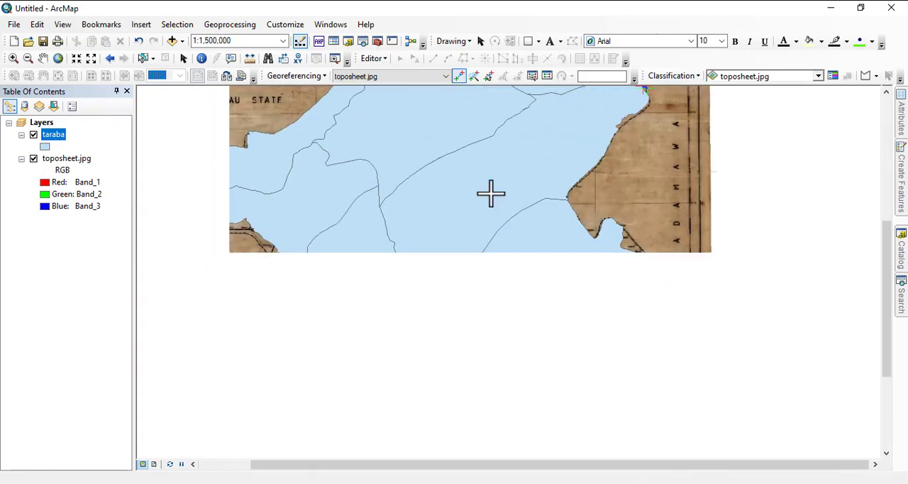
pyautogui.moveTo(290, 298); pyautogui.dragTo(331, 213)
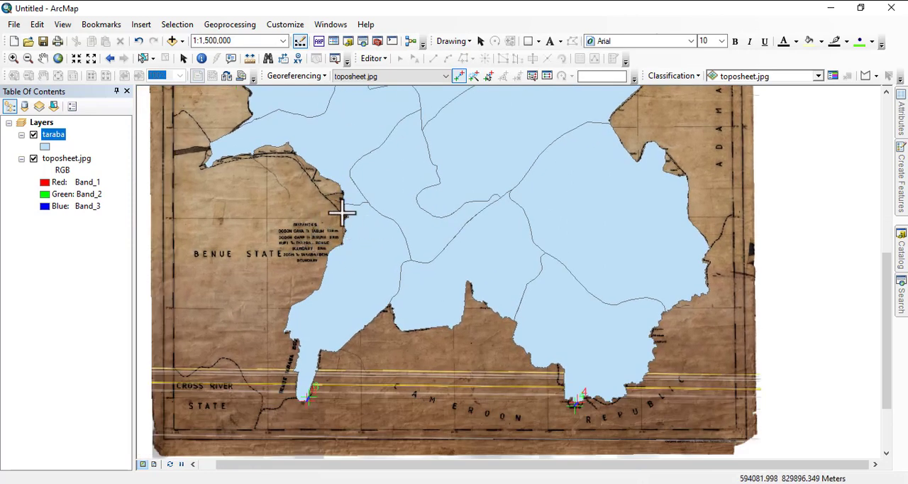
pyautogui.moveTo(381, 195); pyautogui.dragTo(381, 320)
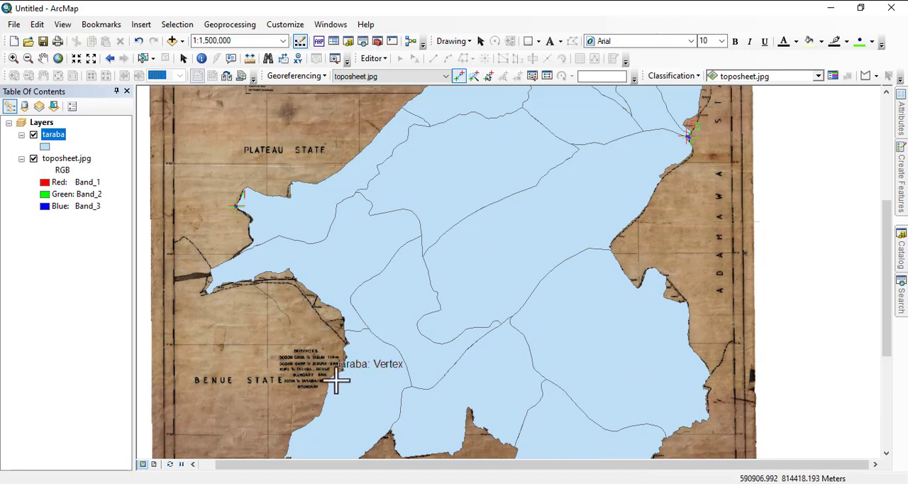
pyautogui.moveTo(334, 375); pyautogui.dragTo(425, 223)
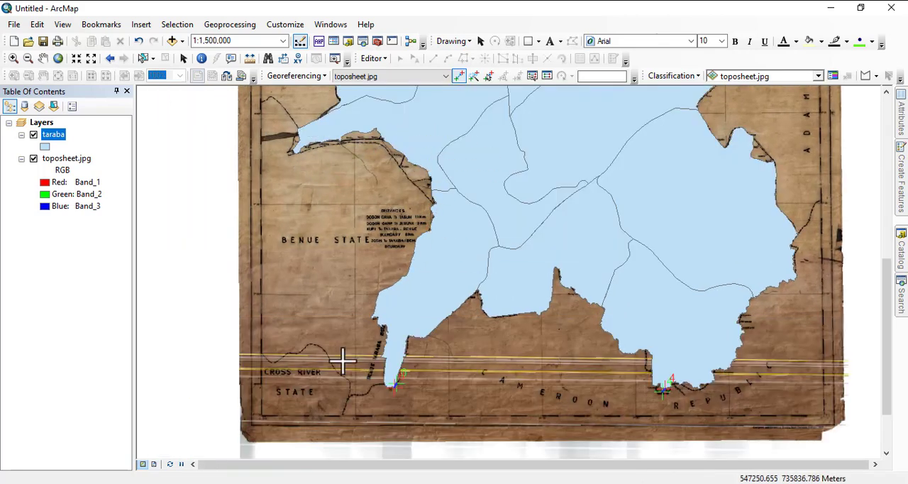
# - Check the toposheet's fit with the taraba layer from the southern border up to the Adamawa and Bauchi sides
pyautogui.moveTo(432, 198); pyautogui.dragTo(288, 353)
pyautogui.moveTo(671, 208); pyautogui.dragTo(614, 314)
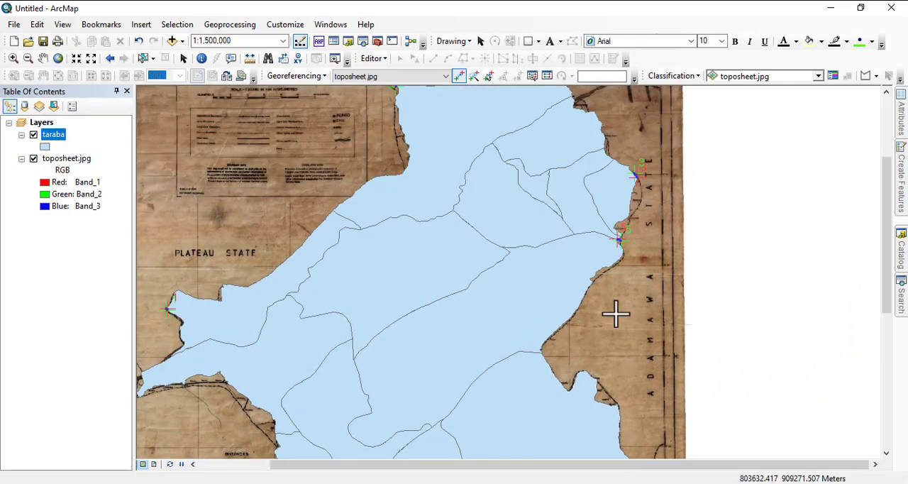
pyautogui.scroll(1, 578, 269)
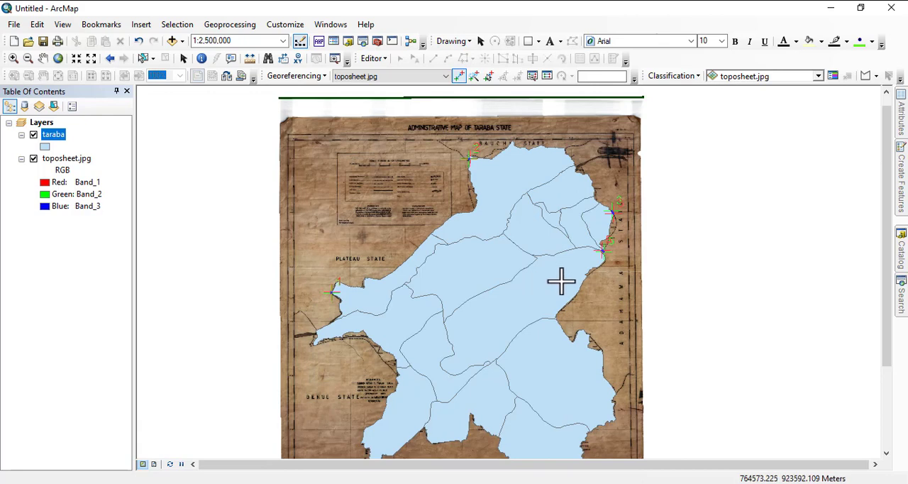
pyautogui.moveTo(561, 281); pyautogui.dragTo(510, 259)
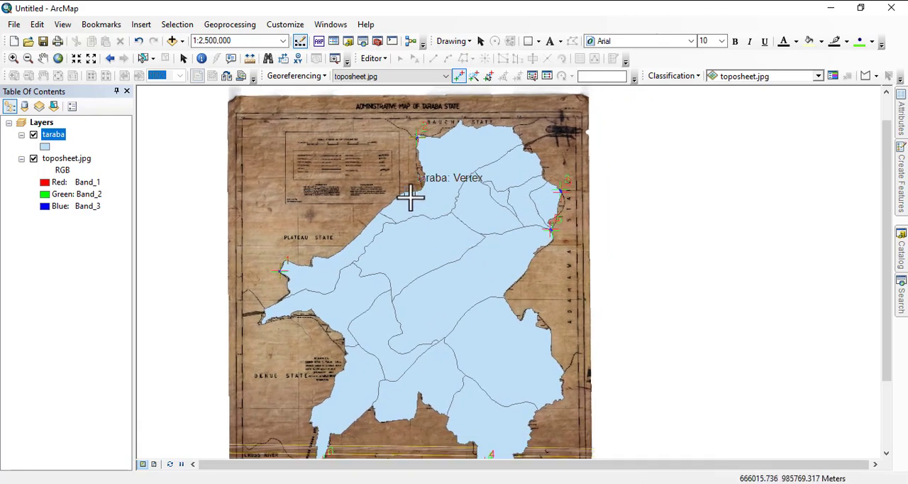
# - Read the toposheet's legend, boundary and compilation notes and edition year, and return to the overview of the whole state
pyautogui.scroll(-2, 312, 167)
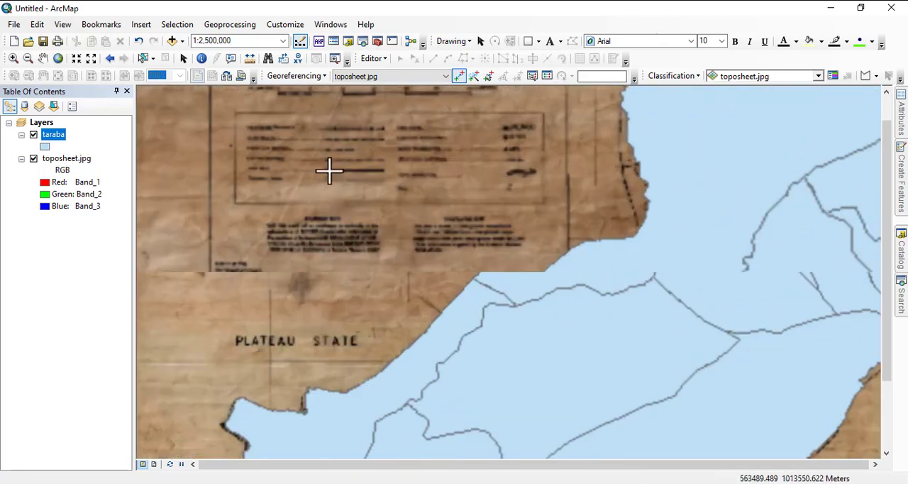
pyautogui.scroll(-1, 490, 216)
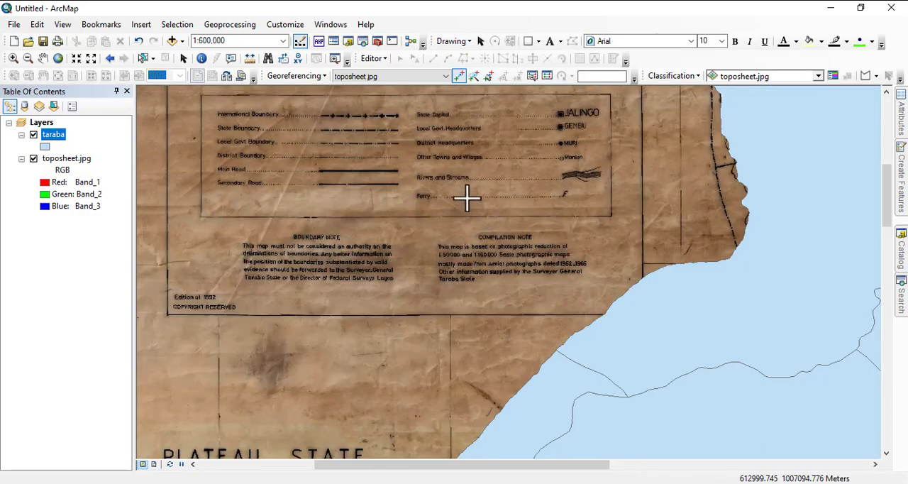
pyautogui.scroll(-2, 181, 299)
pyautogui.scroll(-2, 259, 308)
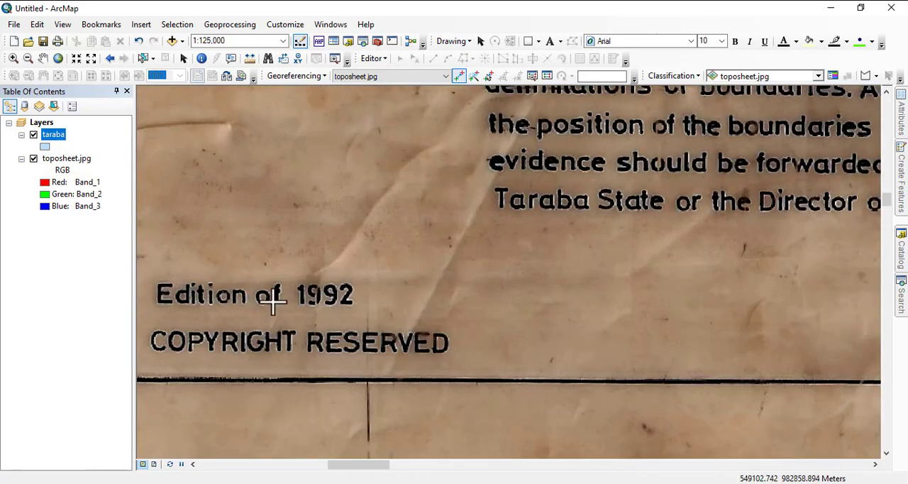
pyautogui.scroll(2, 241, 253)
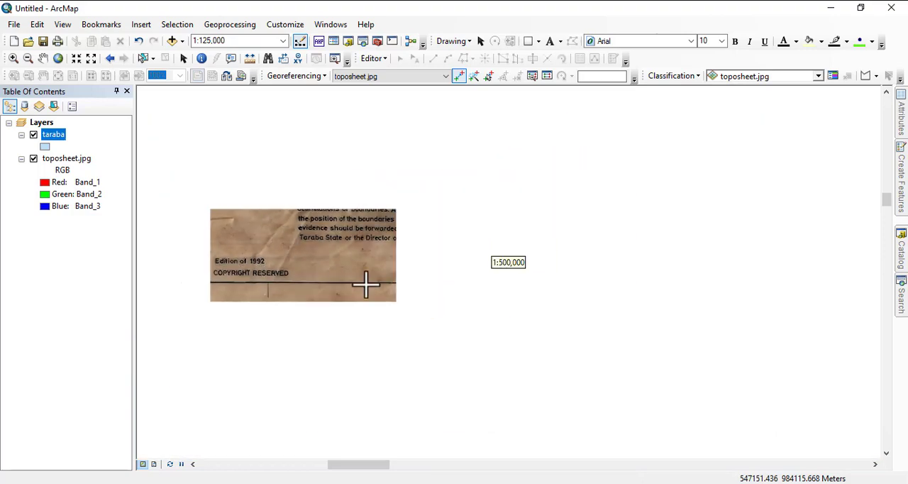
pyautogui.scroll(3, 357, 243)
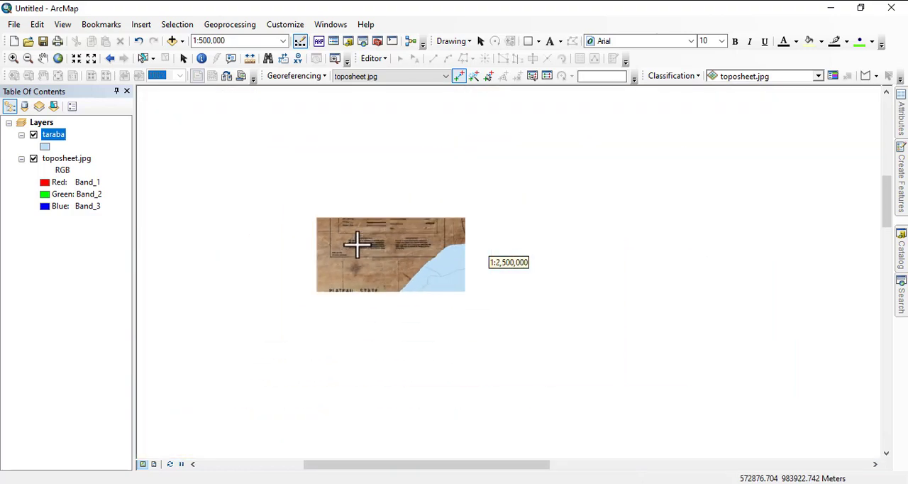
pyautogui.moveTo(525, 379); pyautogui.dragTo(463, 265)
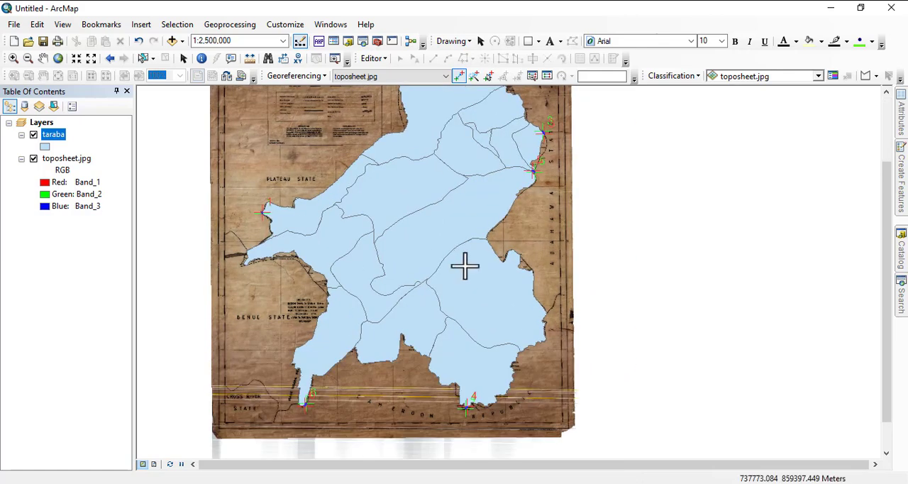
pyautogui.moveTo(495, 229); pyautogui.dragTo(496, 294)
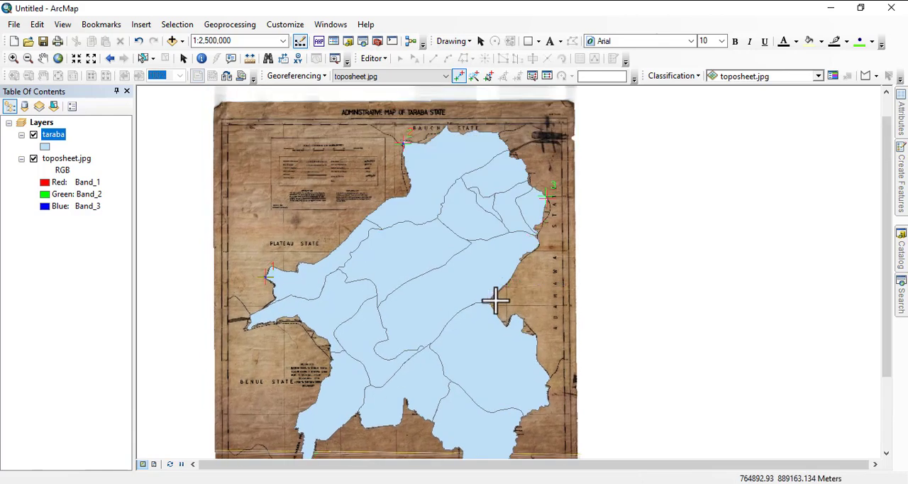